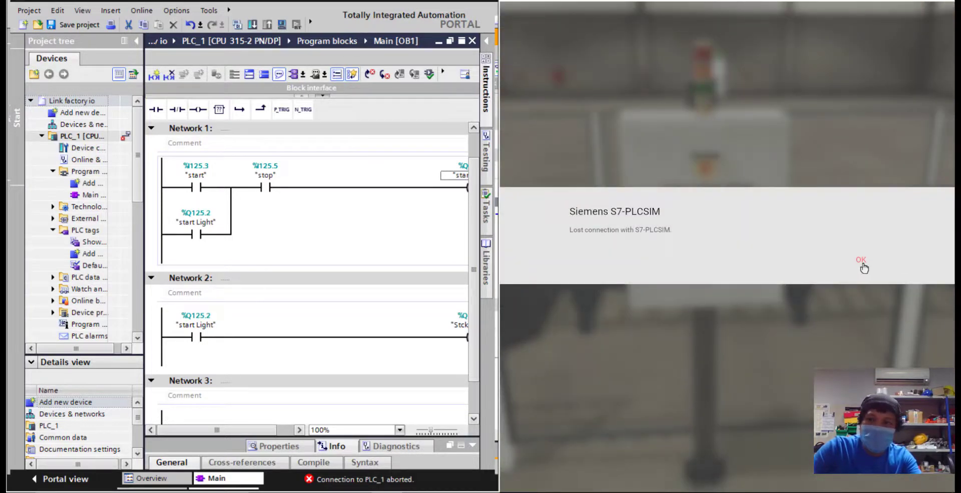
Dismiss the lost-connection message and open the Siemens S7-PLCSIM driver's I/O map beside the Main [OB1] ladder program
left_click(861, 261)
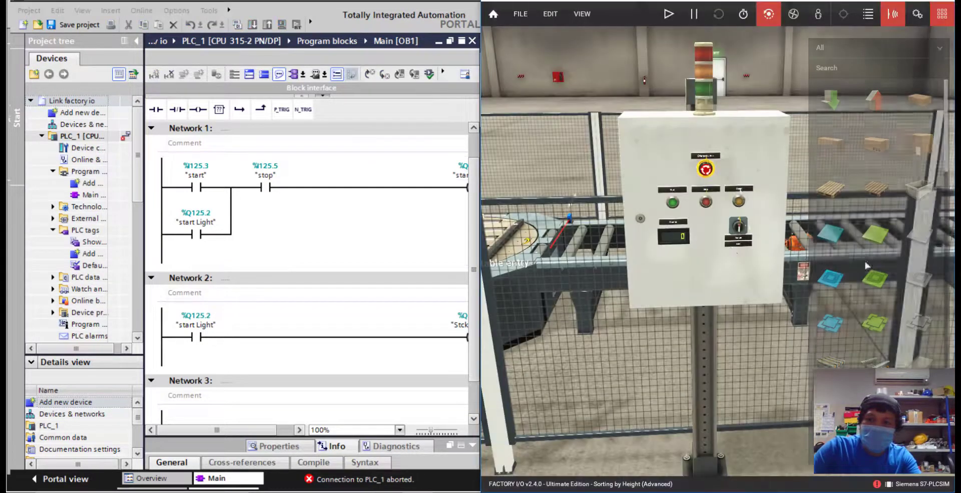
left_click(521, 15)
left_click(607, 106)
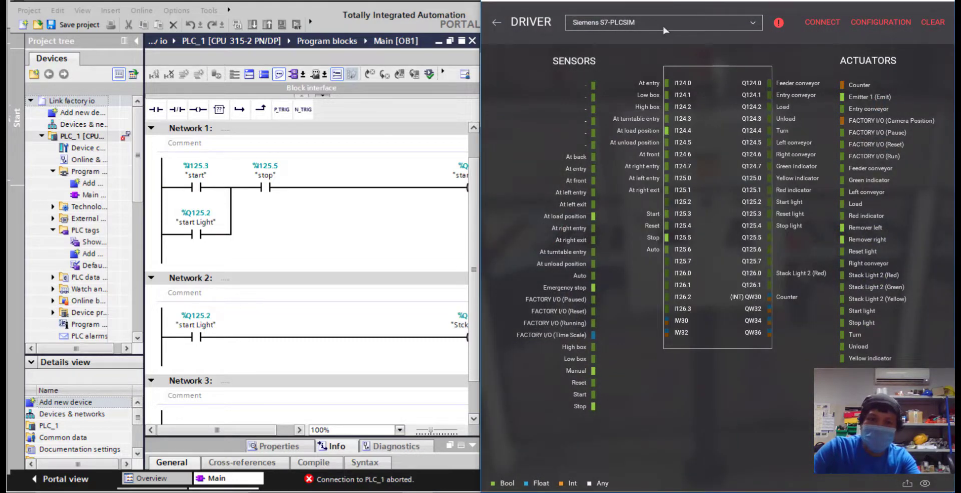
left_click(462, 117)
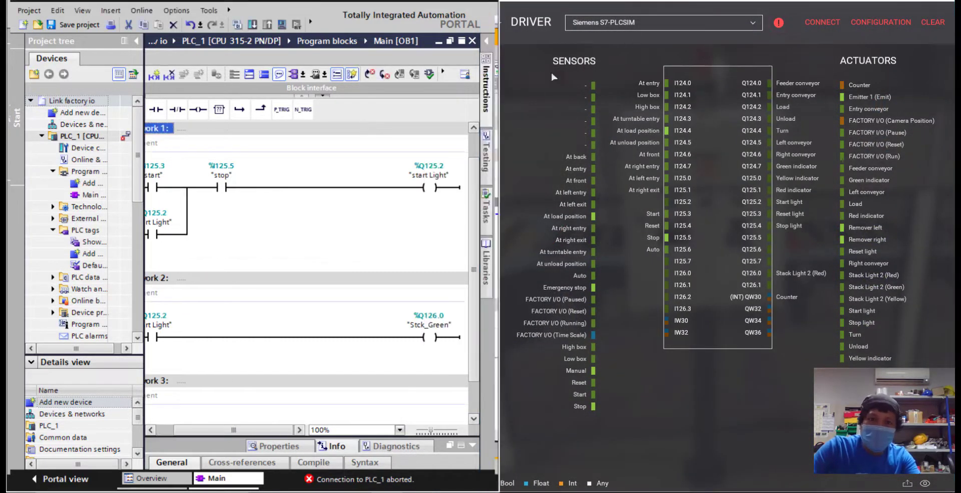
left_click(445, 298)
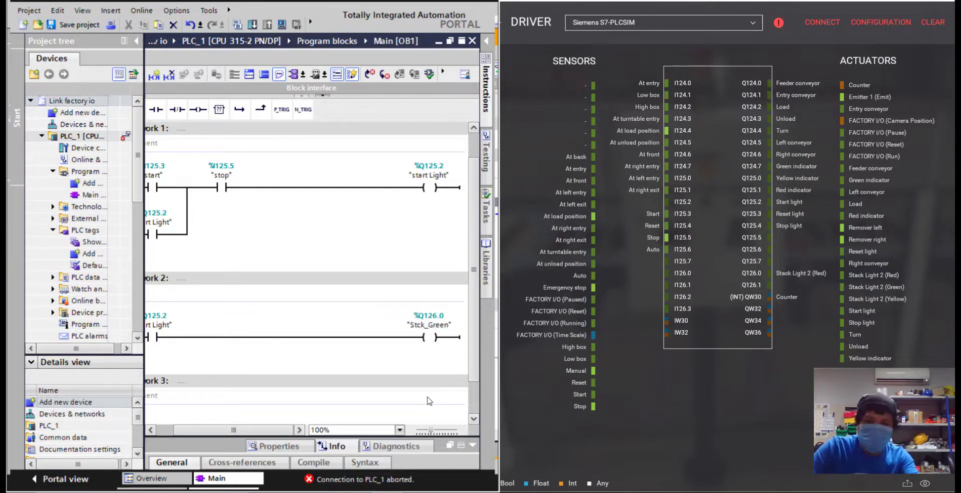
Switch to the WinPLC-Engine software PLC and review the TCP/IP settings of its net interface
key("alt+Tab")
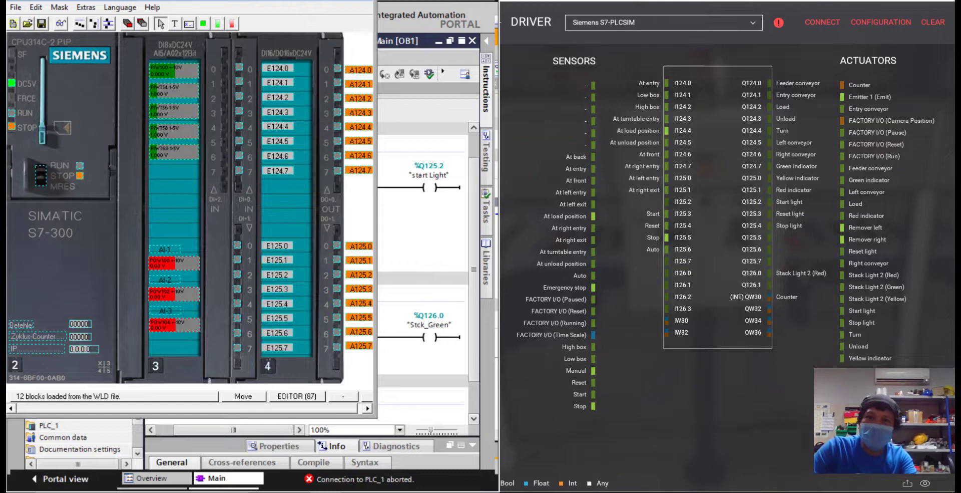
left_click(812, 59)
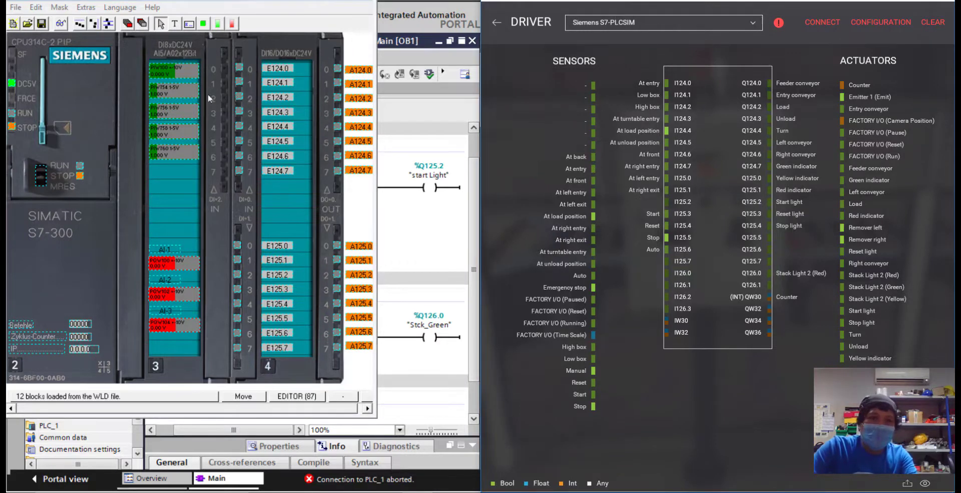
double_click(61, 86)
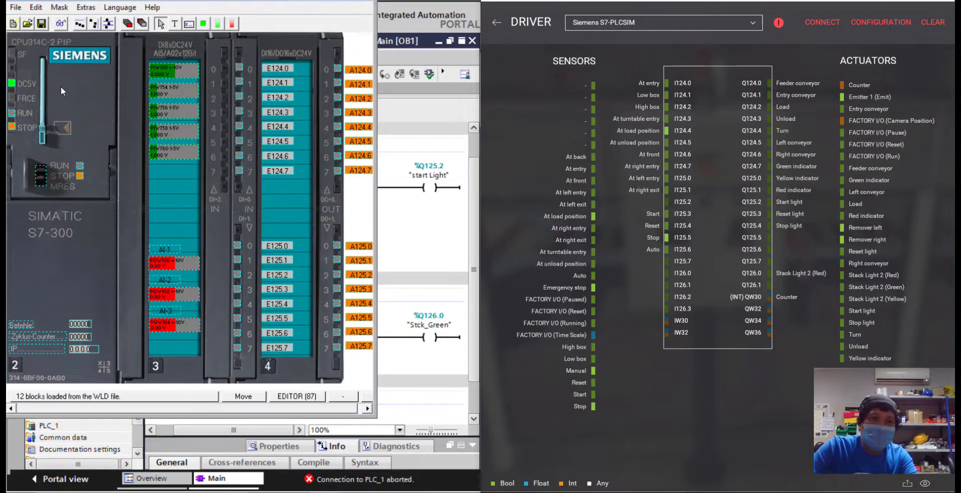
left_click(287, 193)
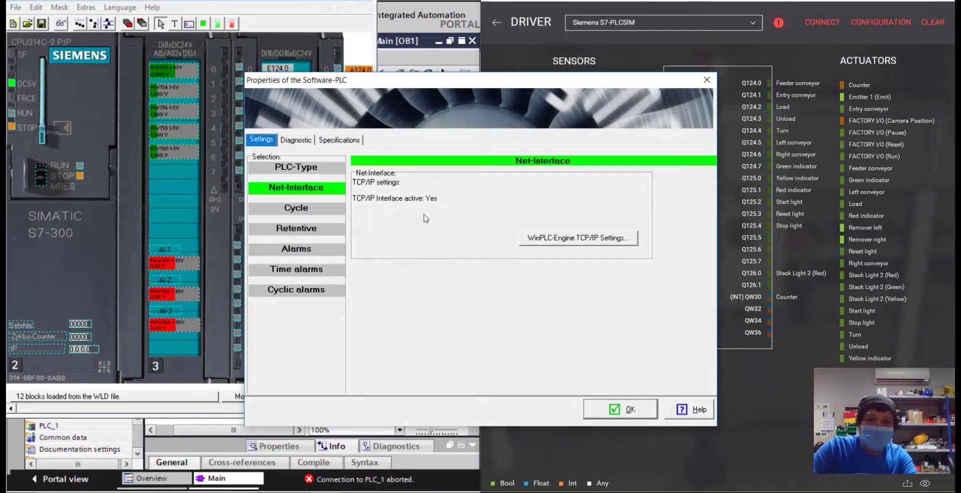
left_click(554, 239)
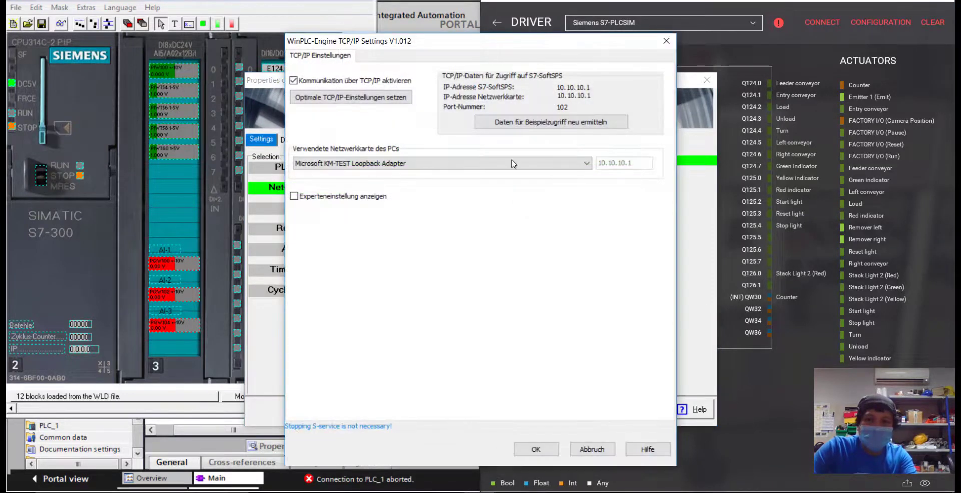
left_click(535, 443)
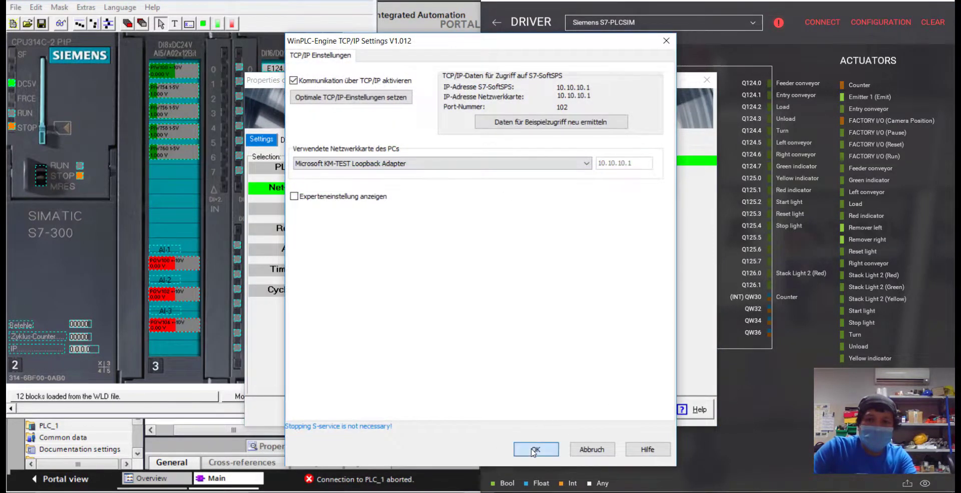
left_click(613, 405)
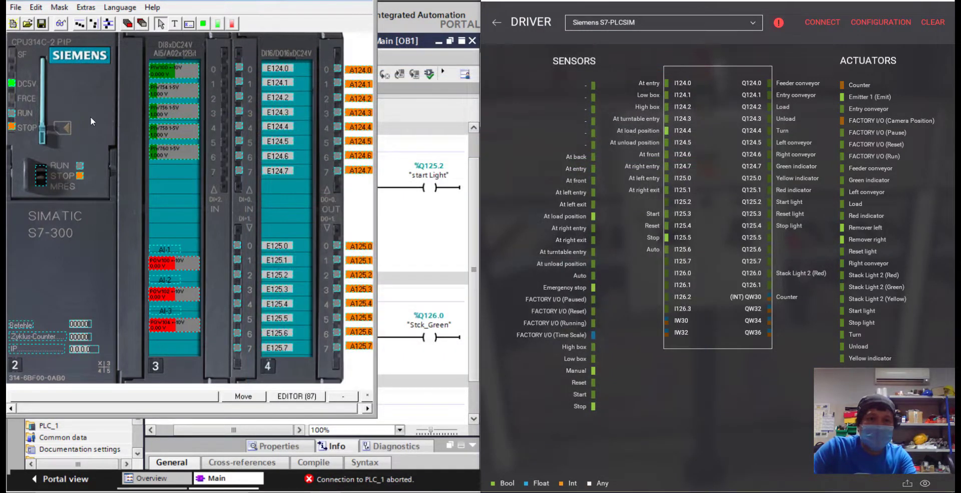
Start the software PLC simulation and cycle the CPU mode switch from RUN to STOP and back to RUN
left_click(60, 25)
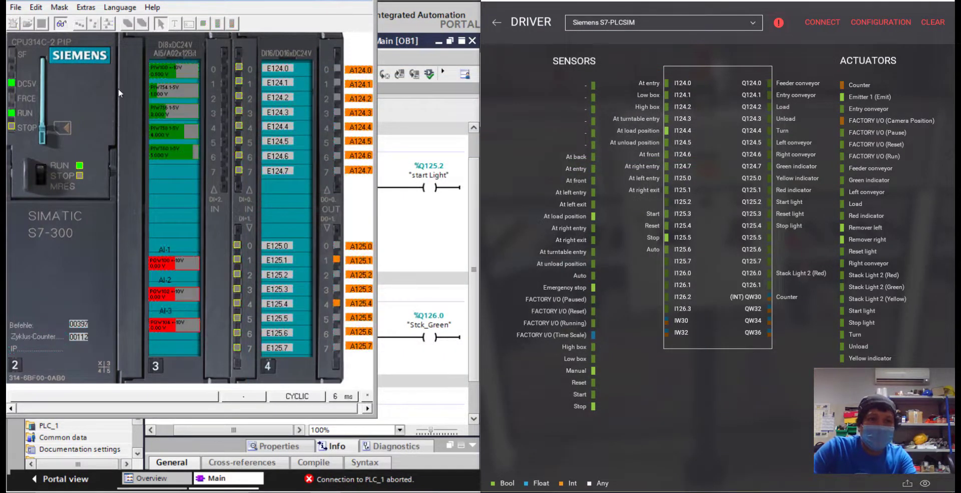
left_click(40, 182)
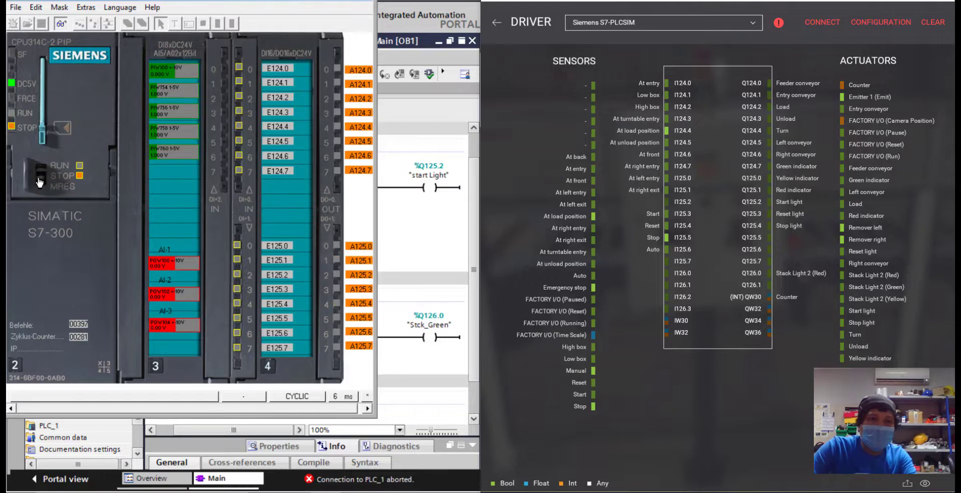
left_click(40, 167)
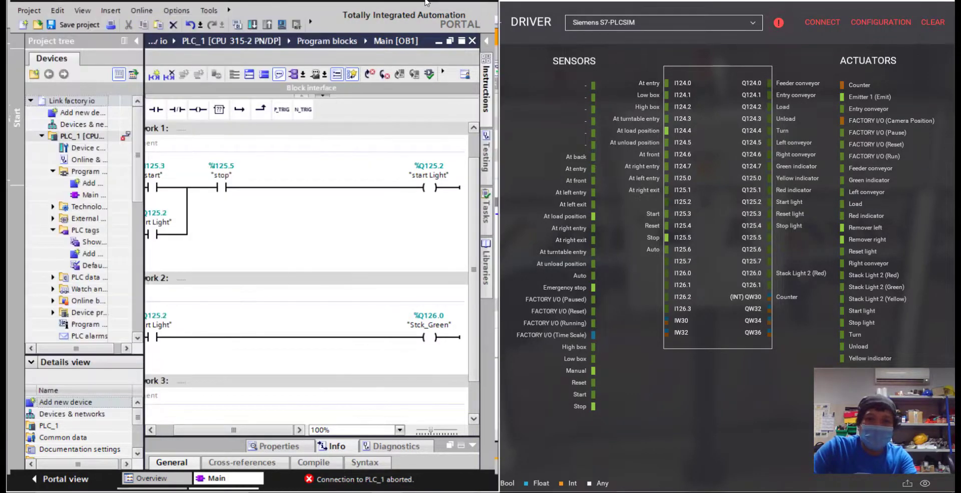
Switch back to TIA Portal, open the device configuration of PLC_1 and maximize the window
left_click(426, 60)
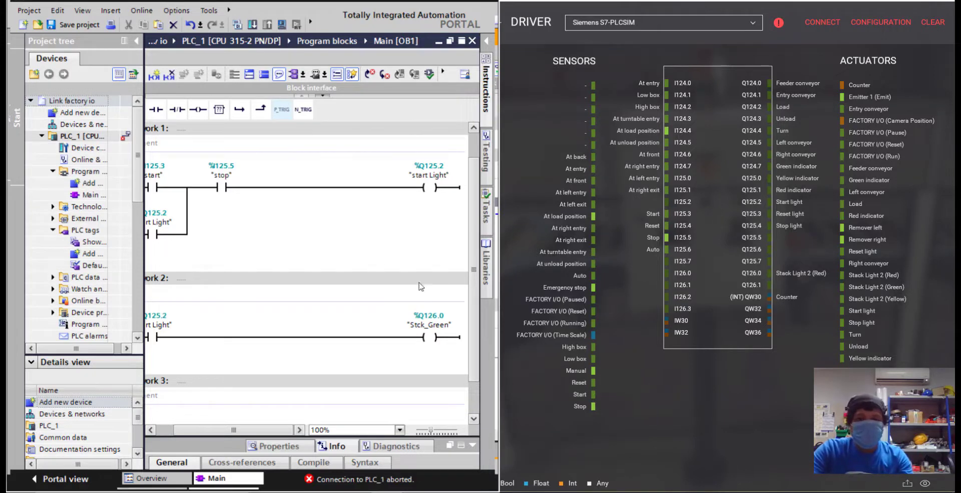
scroll(478, 313, "down", 1)
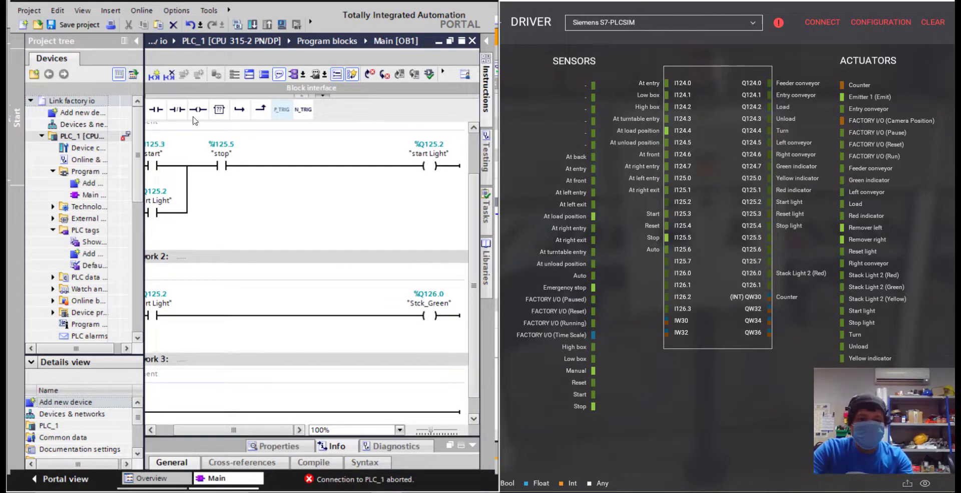
left_click(136, 41)
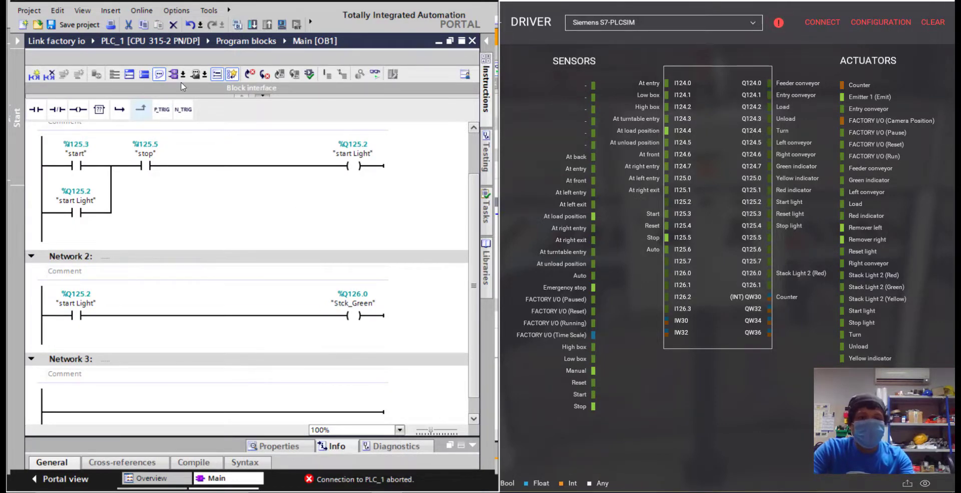
left_click(17, 41)
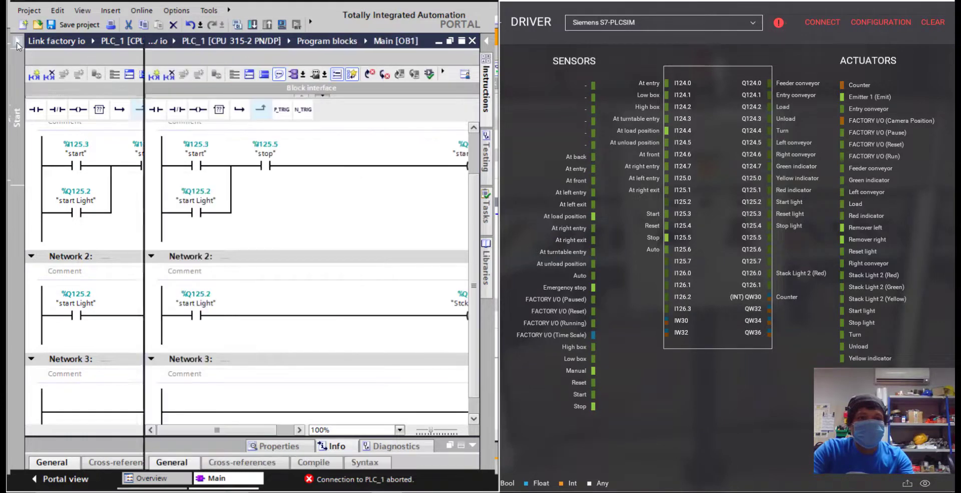
double_click(89, 149)
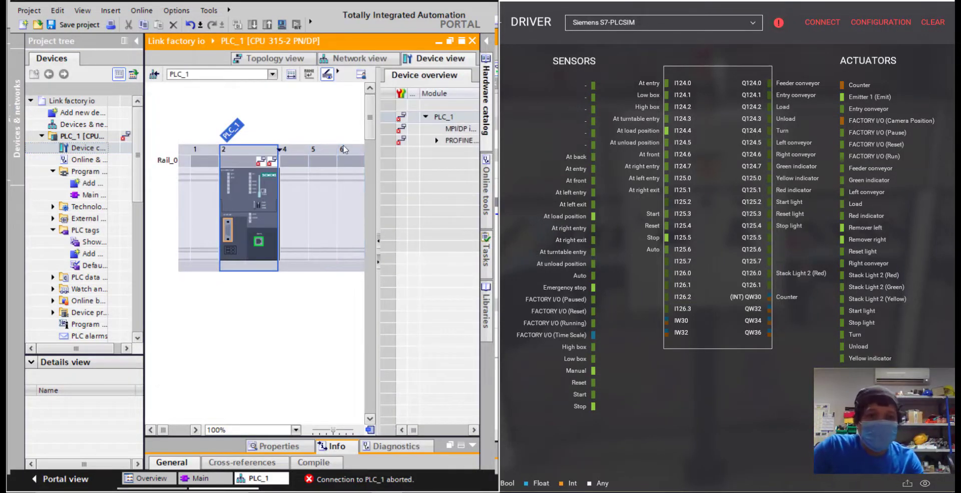
double_click(480, 4)
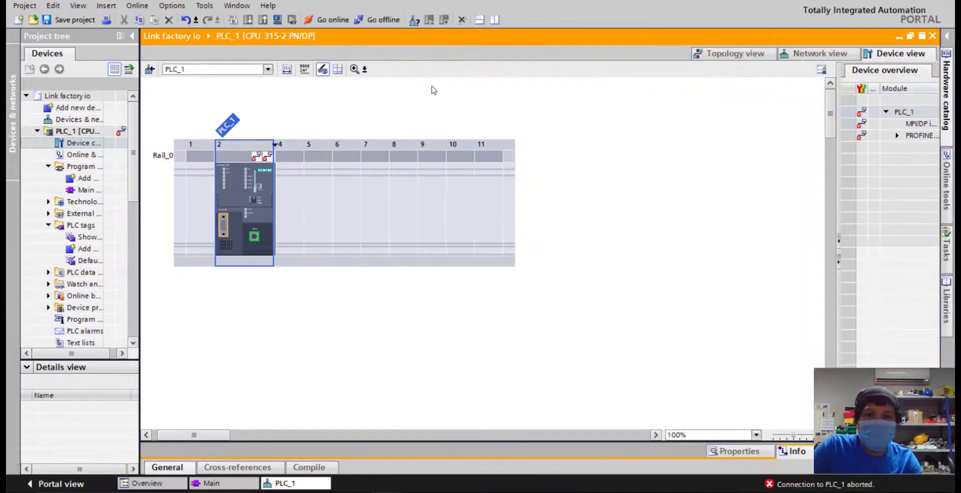
Take the project offline and open the properties of the CPU's PROFINET interface in the device view
left_click(383, 24)
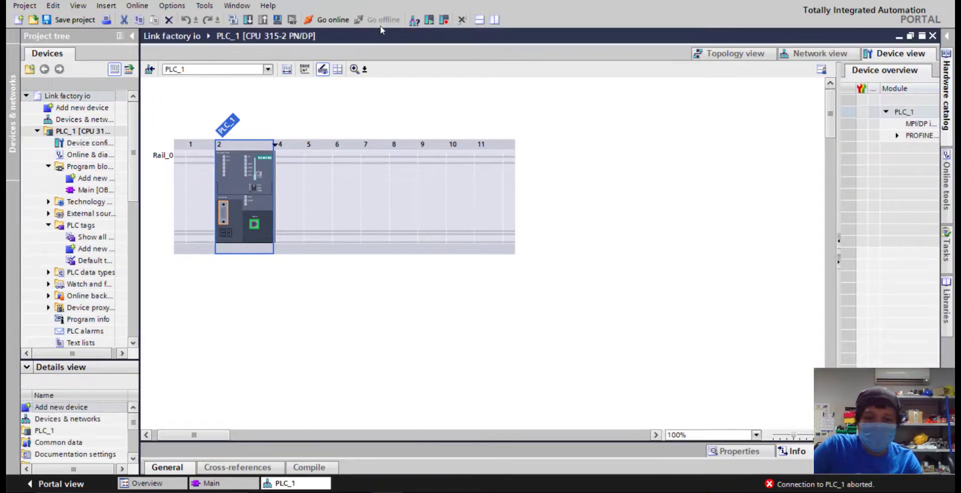
left_click(90, 142)
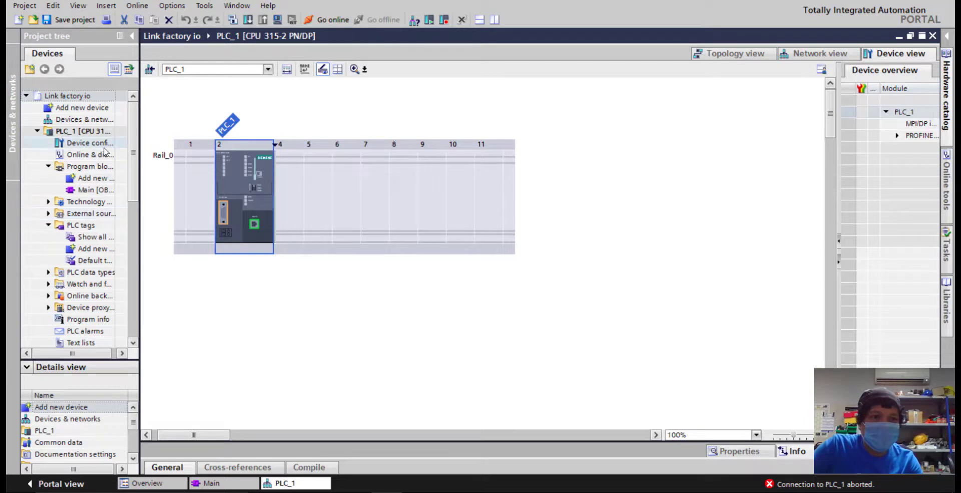
left_click(254, 227)
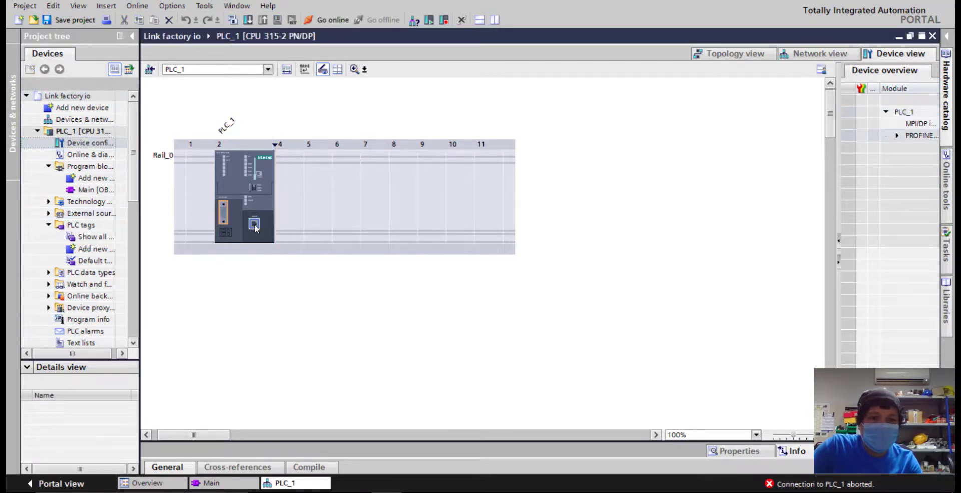
double_click(255, 227)
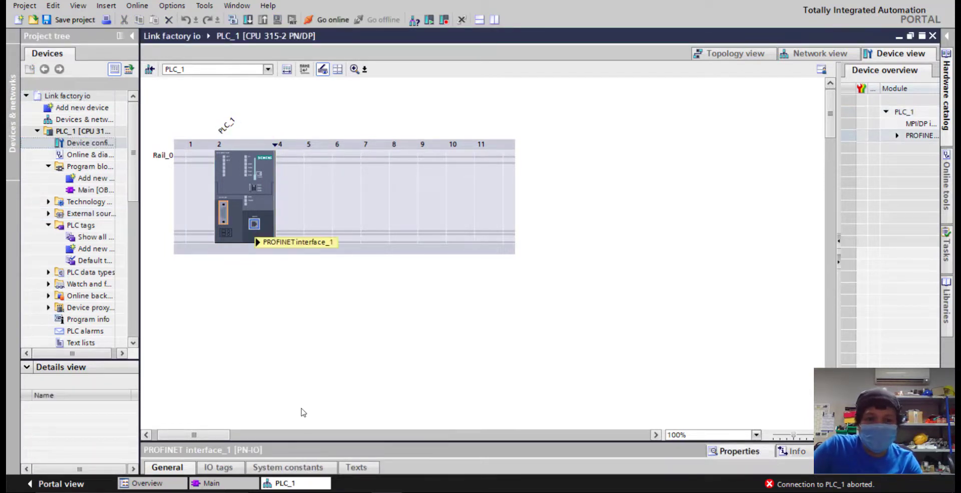
Set the PROFINET interface's IP address to 10.10.10.1 and collapse the properties area
left_click_drag(319, 441, 313, 285)
left_click(419, 438)
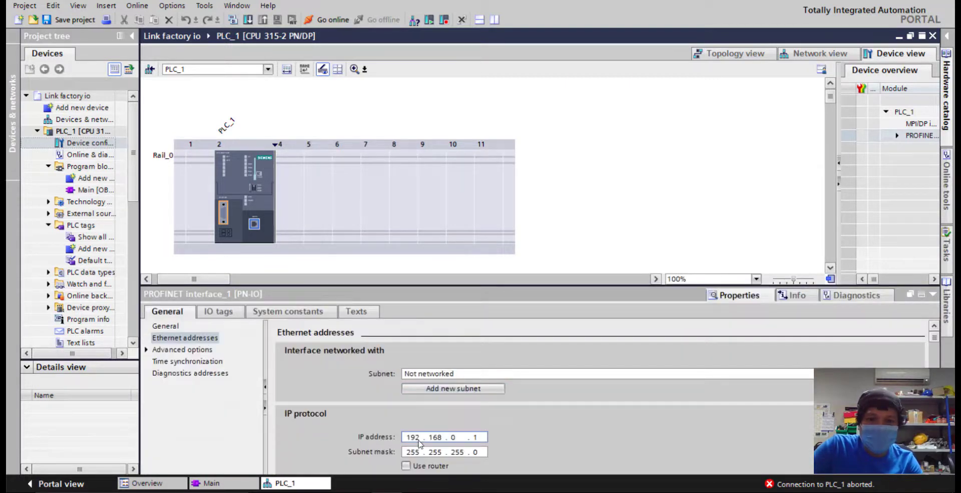
type("10.10.")
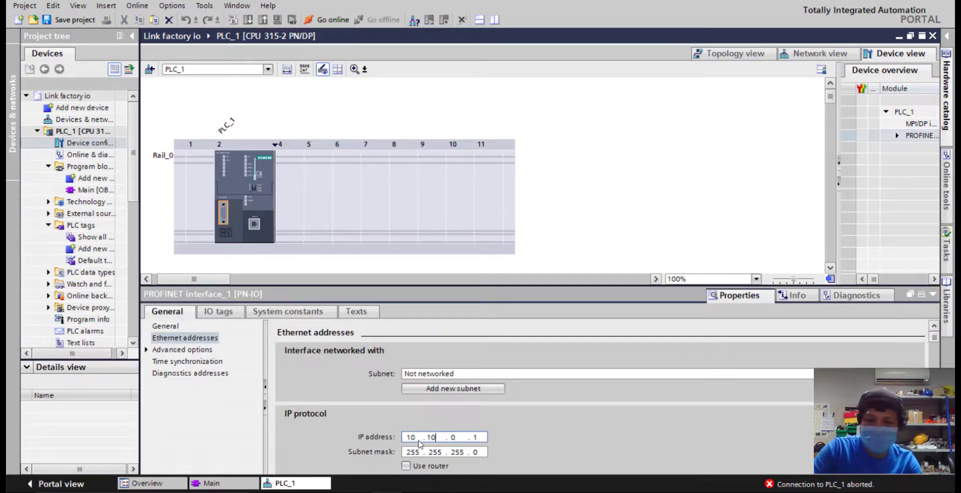
type("10.")
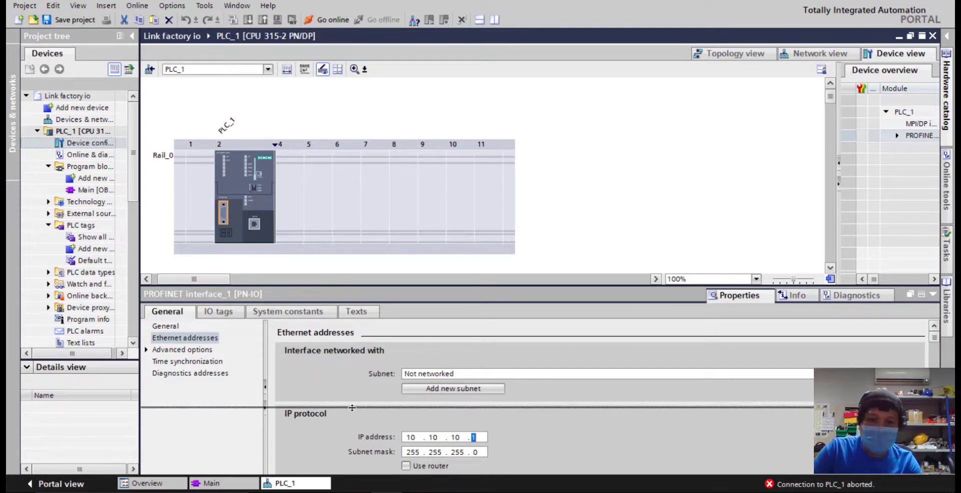
left_click_drag(363, 477, 370, 469)
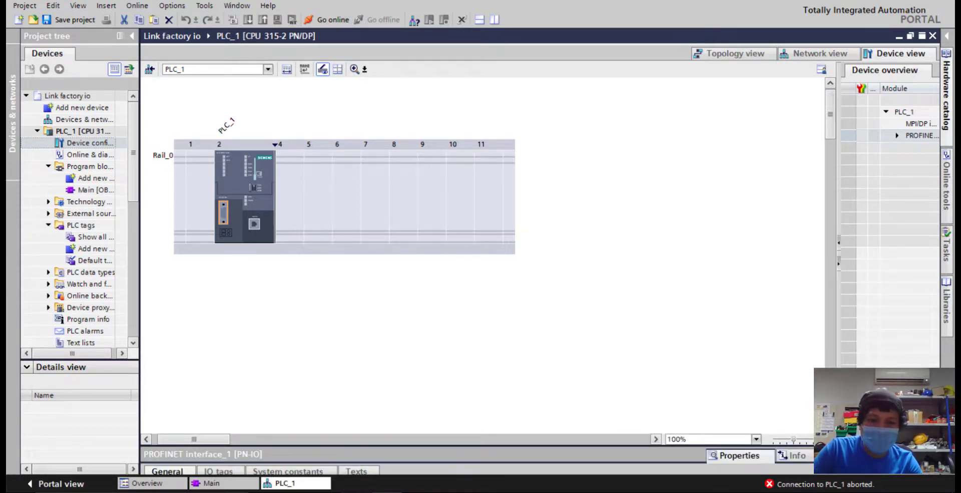
Check the WinPLC-Engine TCP/IP settings against the PLC's IP address and return to TIA Portal
left_click(329, 492)
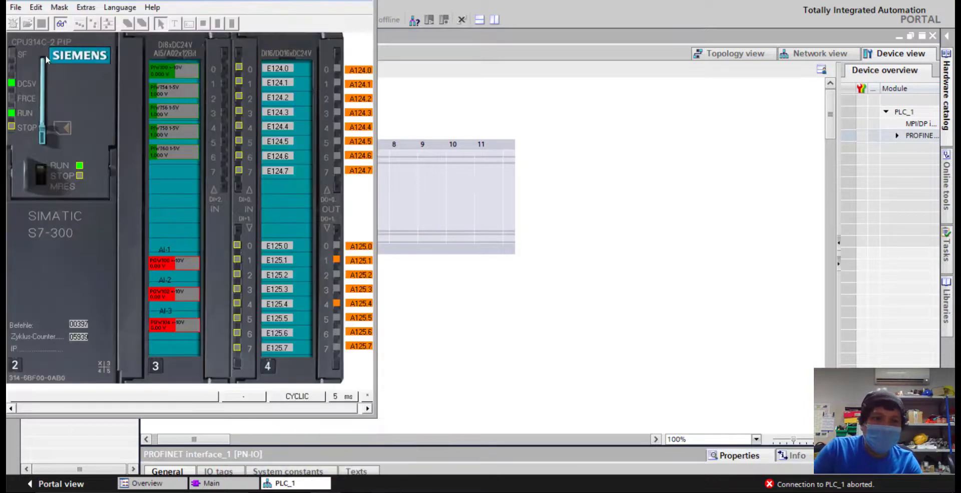
double_click(88, 101)
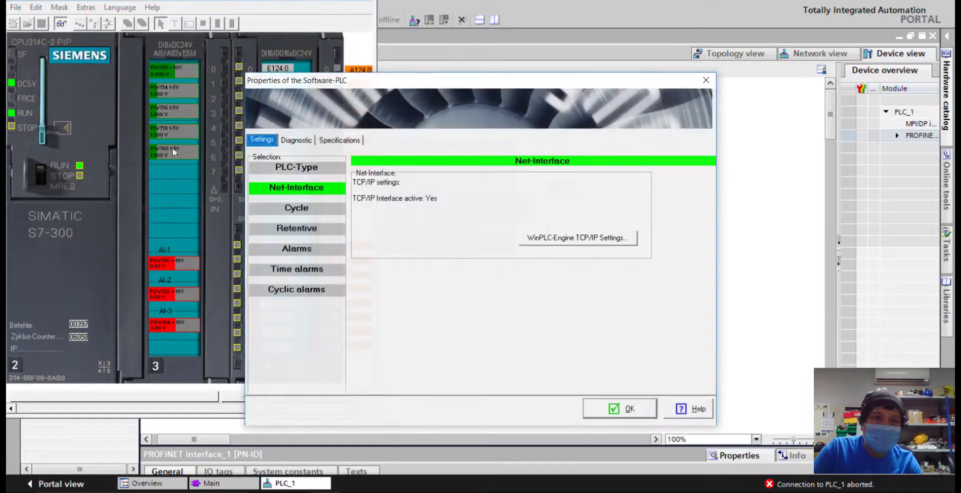
left_click(579, 239)
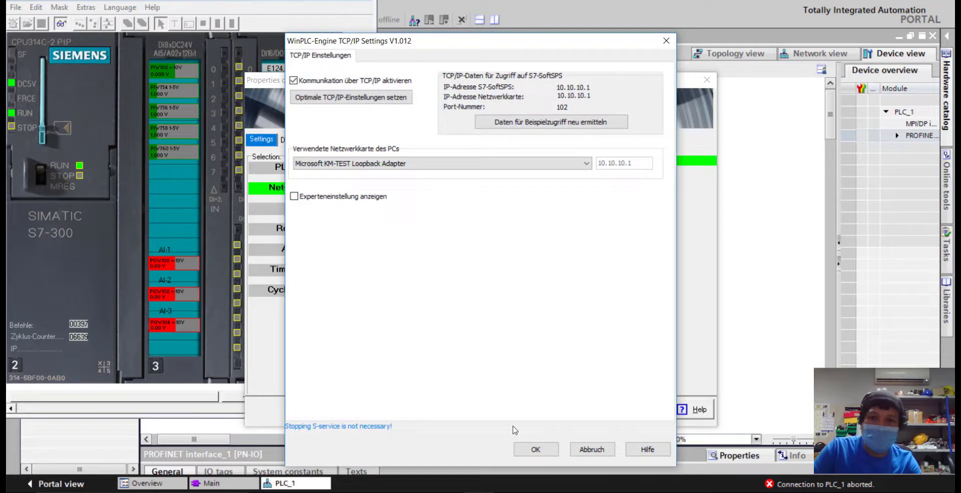
left_click(535, 449)
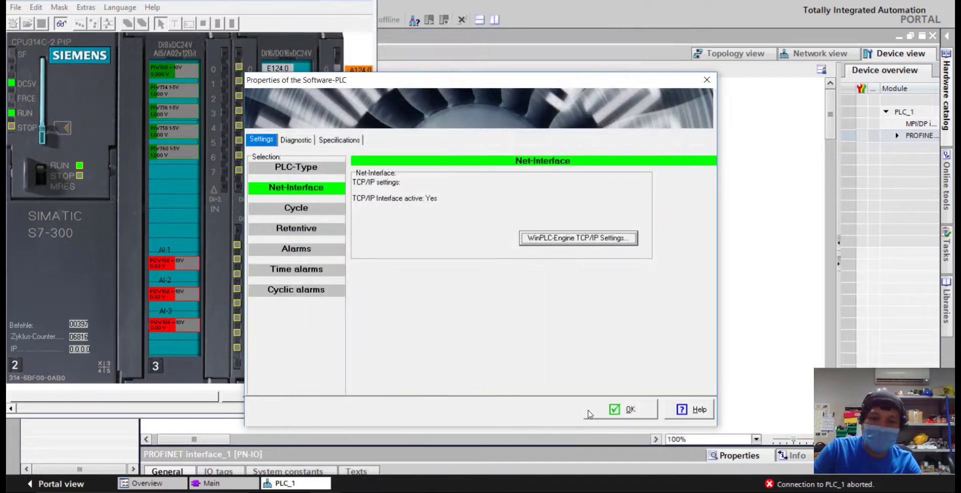
left_click(621, 409)
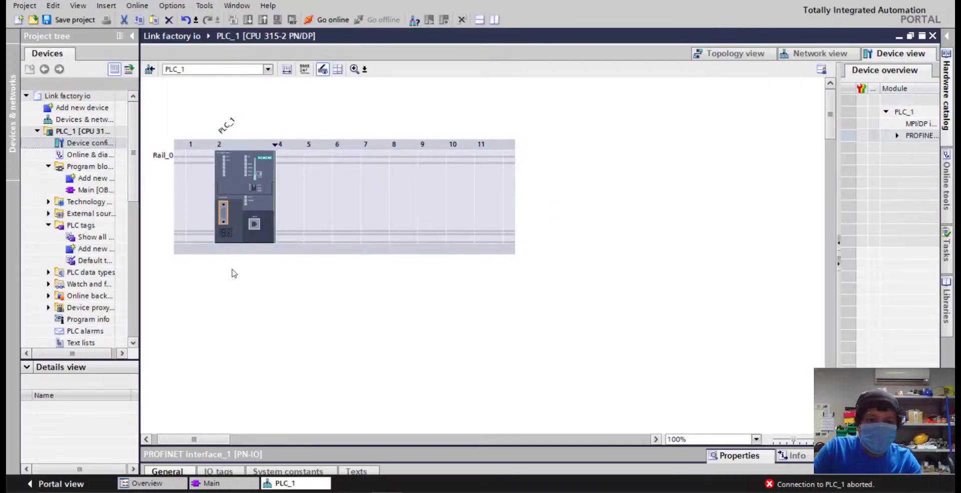
Return to the Main [OB1] ladder program and show it from Network 1
left_click(225, 484)
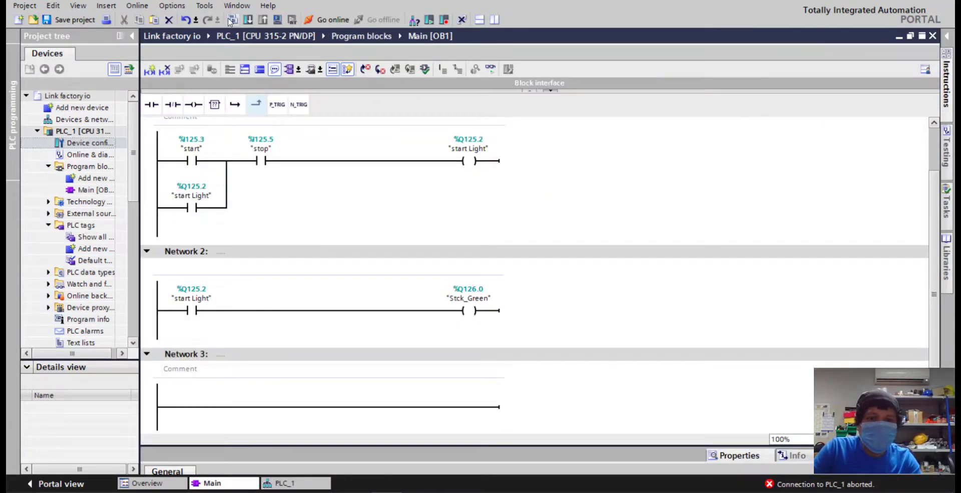
scroll(261, 149, "up", 2)
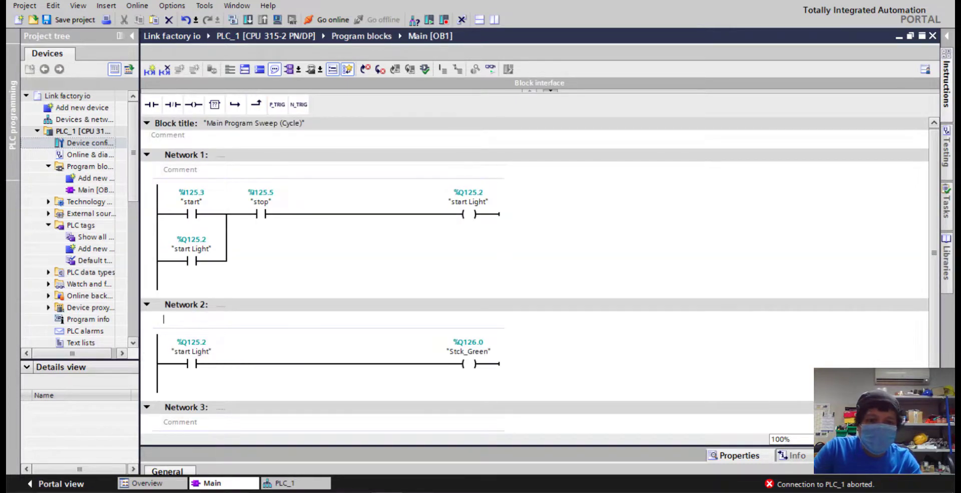
Compile the ladder program in TIA Portal and open the extended download of PLC_1
key("alt+Tab")
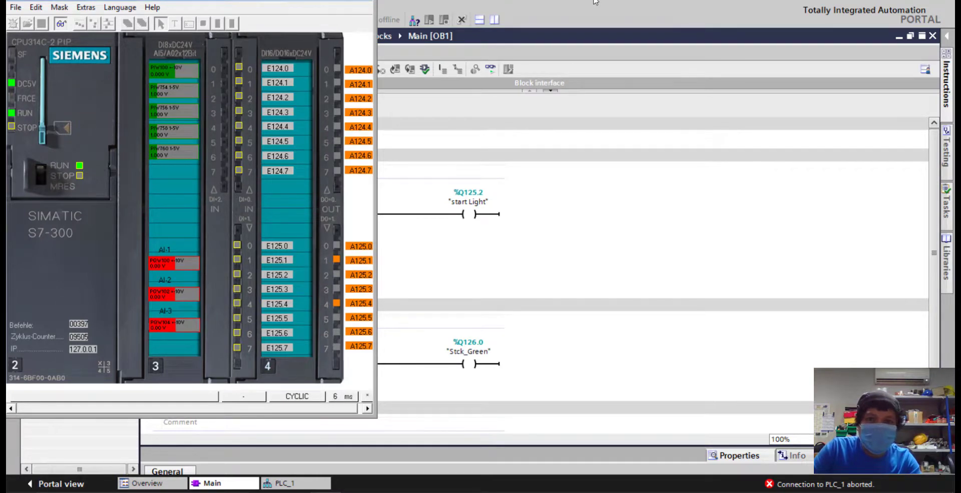
key("alt+Tab")
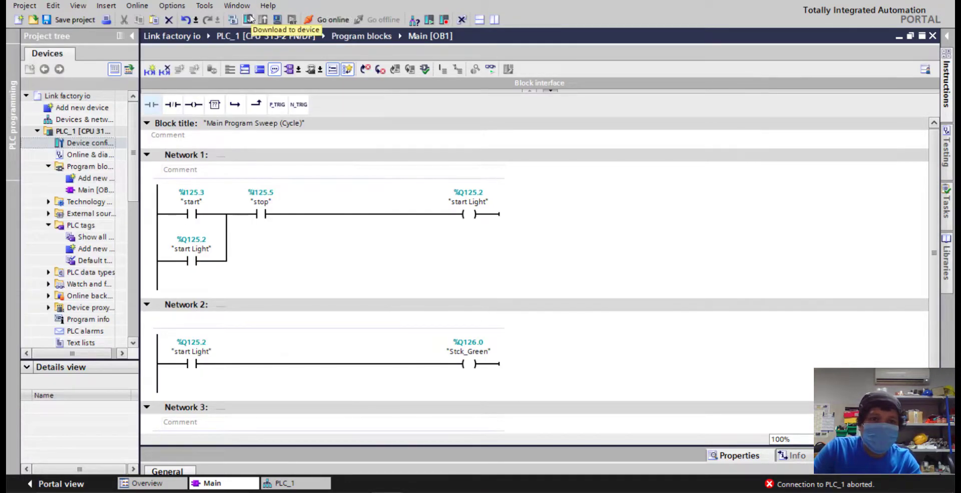
left_click(233, 21)
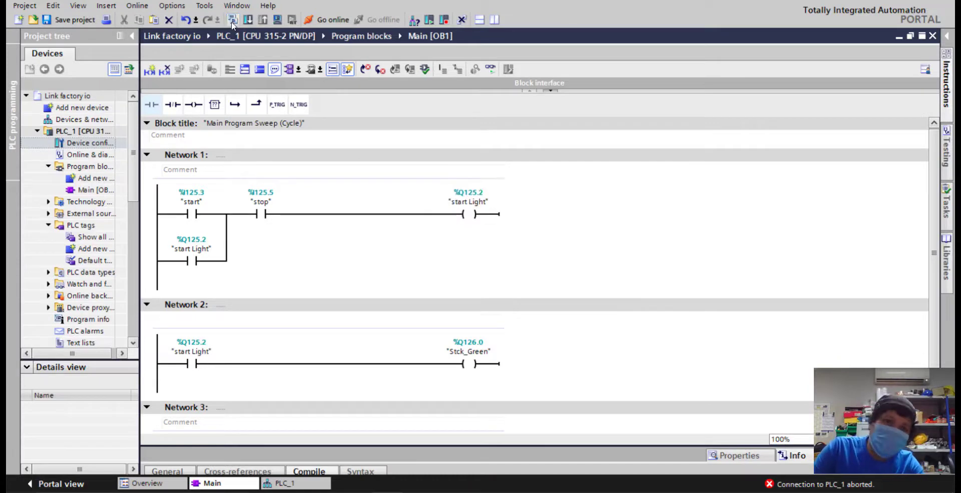
left_click(248, 20)
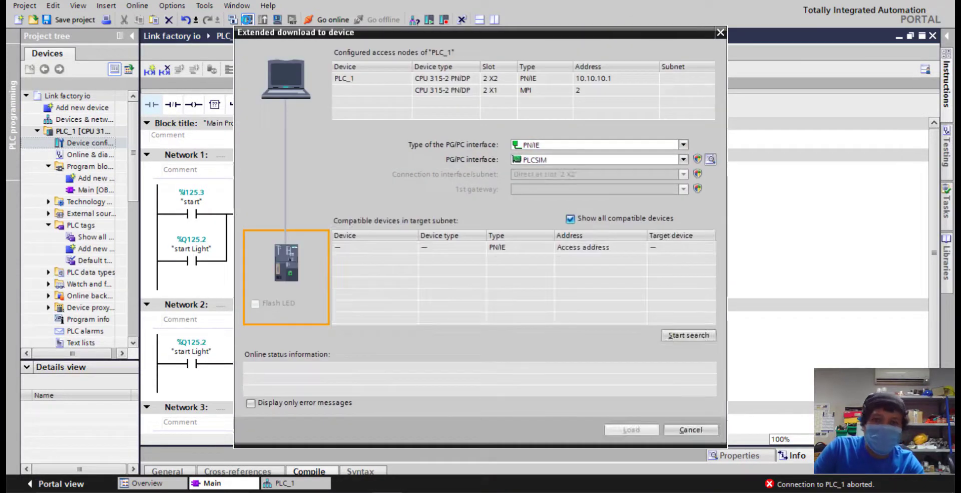
Set the PG/PC interface to Microsoft KM-TEST Loopback Adapter and search for compatible devices in the target subnet
left_click(579, 166)
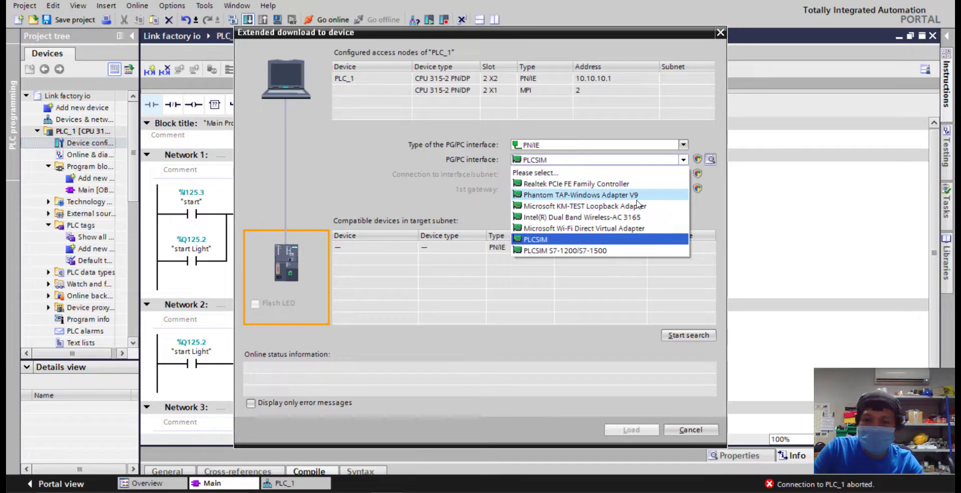
left_click(576, 207)
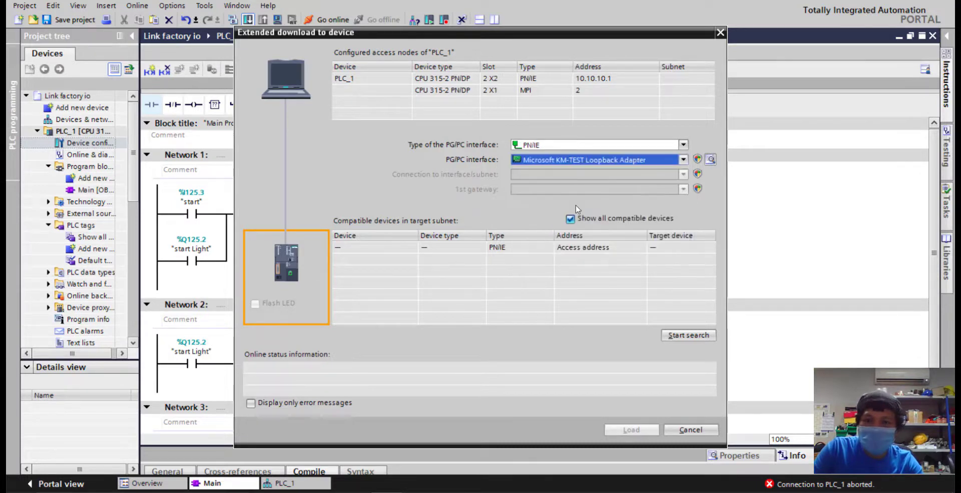
left_click(687, 334)
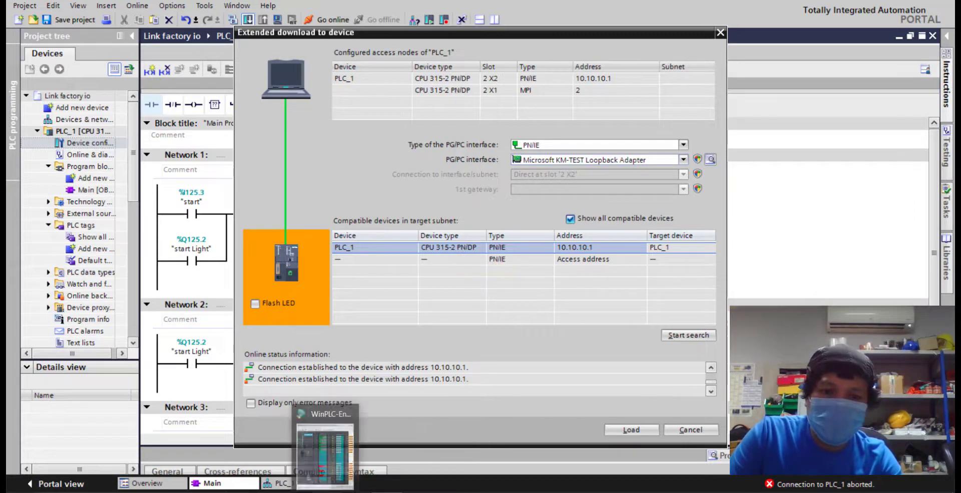
Check the software PLC's type in the WinPLC-Engine properties against PLC_1's CPU and return to TIA Portal's download dialog
left_click(324, 438)
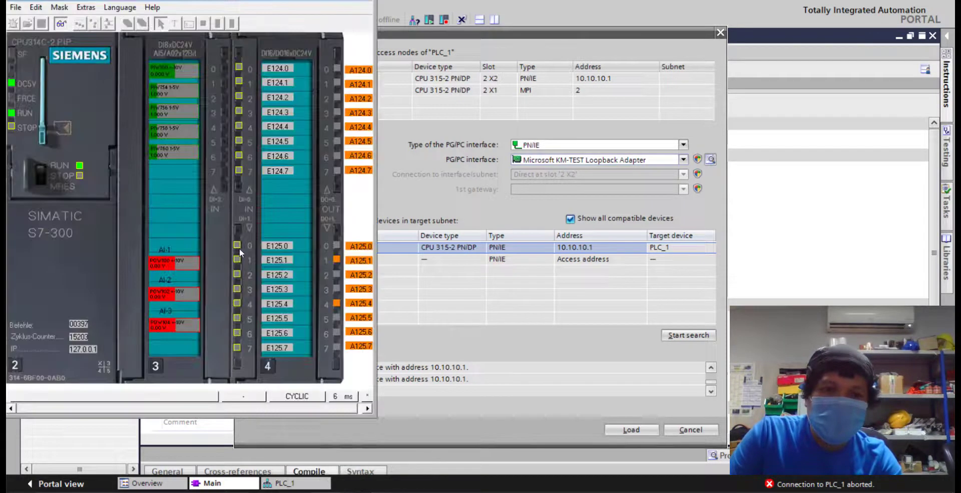
double_click(65, 107)
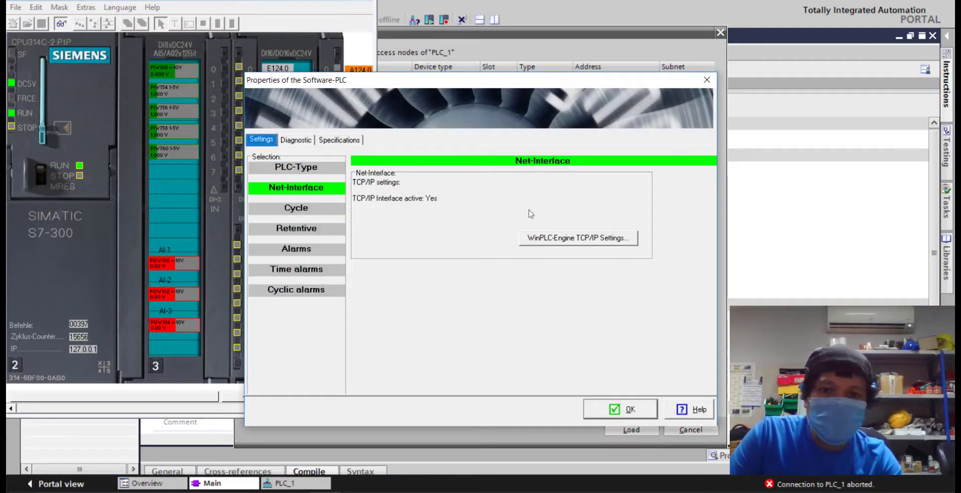
left_click(300, 170)
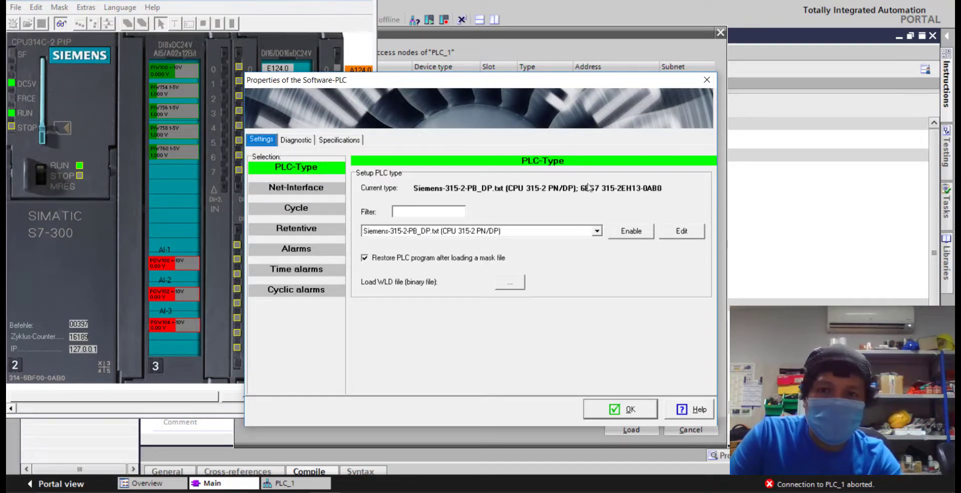
left_click(625, 415)
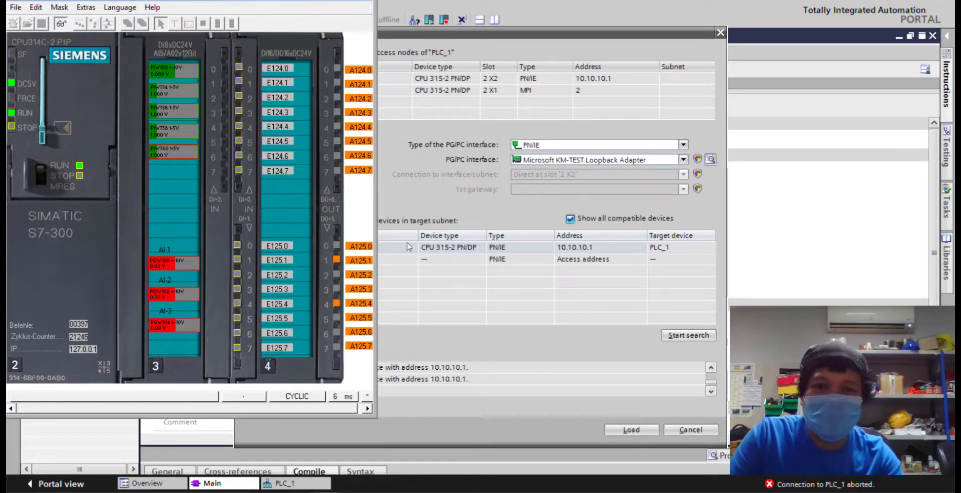
left_click(462, 334)
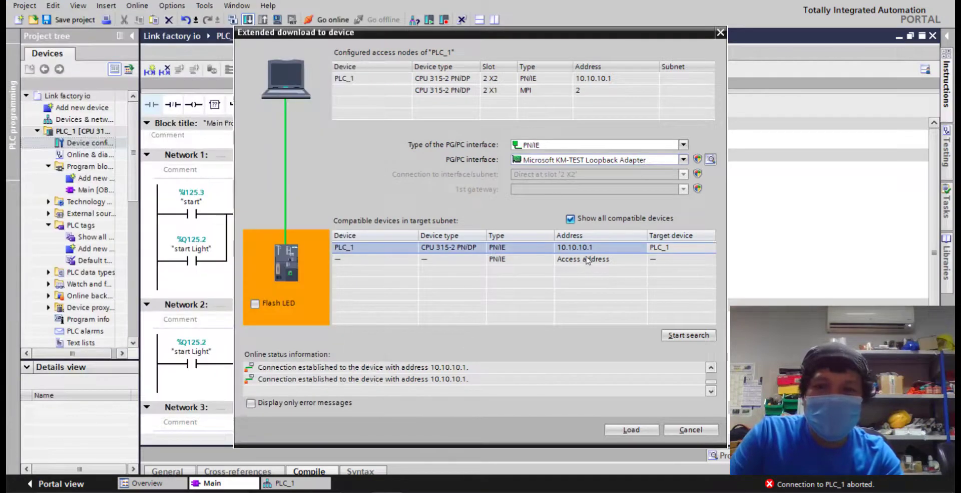
Load the software into PLC_1 with the Consistent download action and turn on monitoring of Main [OB1]
left_click(627, 430)
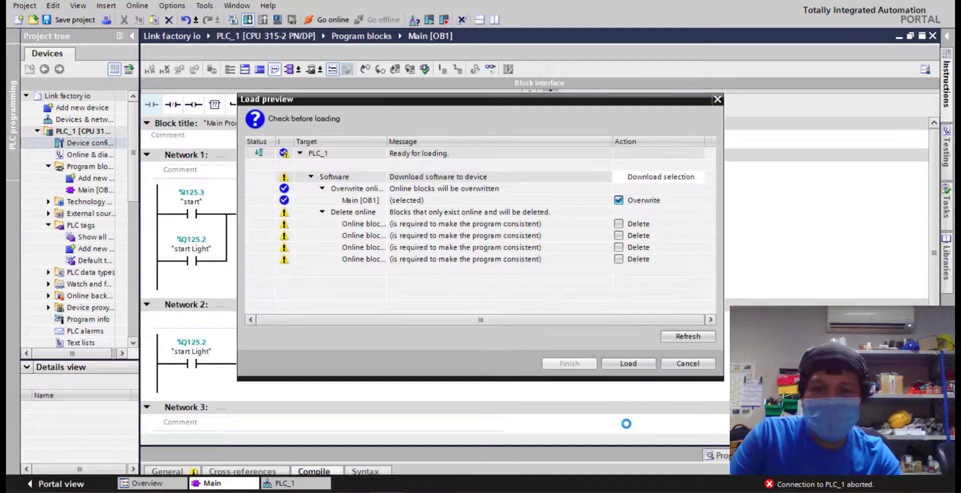
left_click(654, 177)
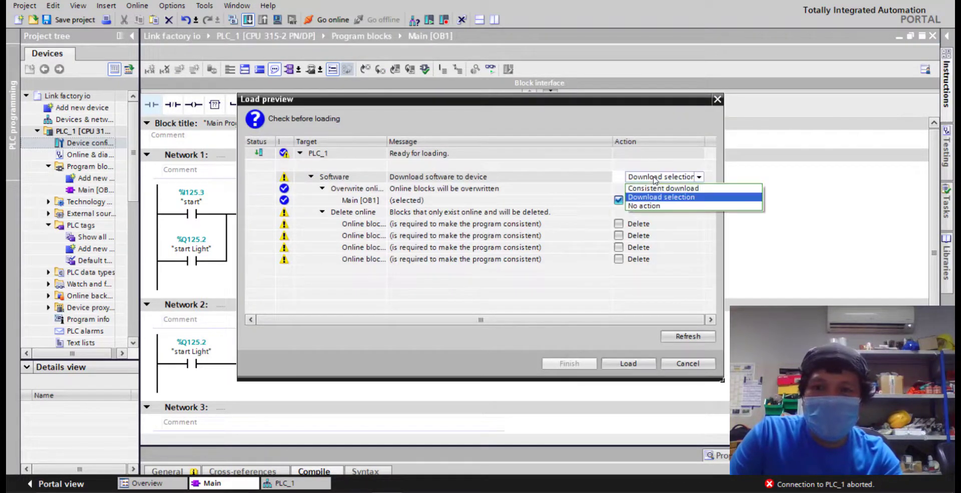
left_click(652, 189)
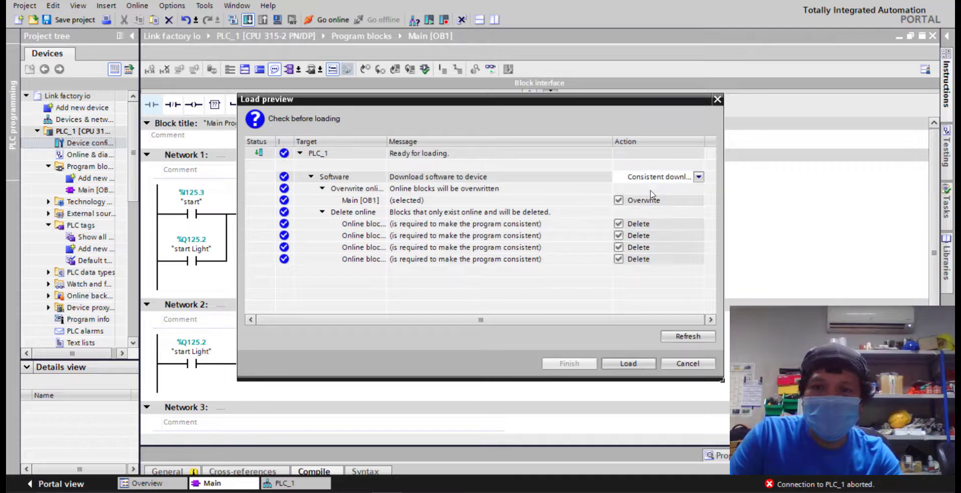
left_click(632, 362)
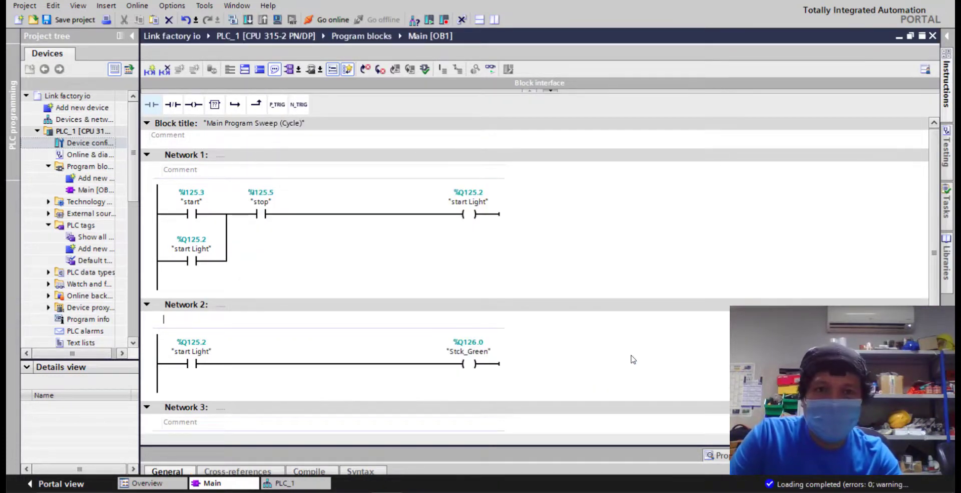
left_click(494, 71)
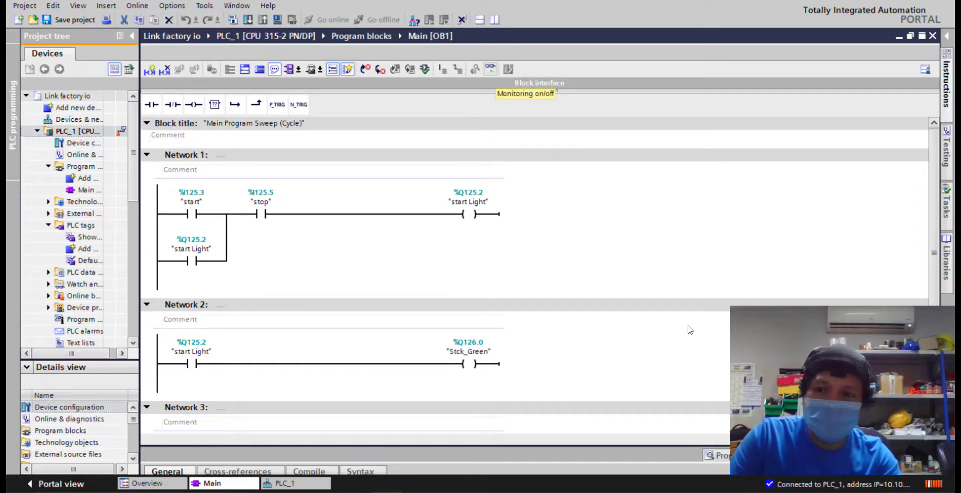
left_click(491, 69)
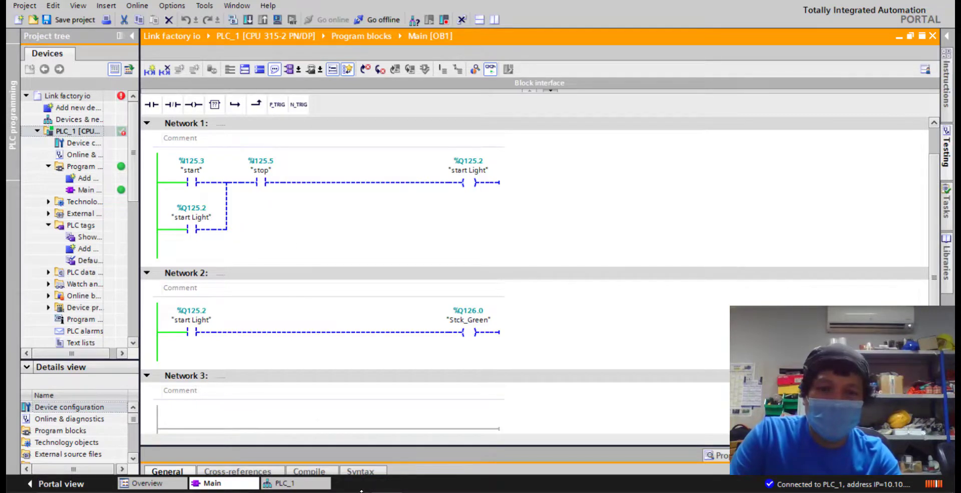
Switch to WinPLC-Engine, move its window beside the ladder networks, and restart the CPU by switching it to STOP and back to RUN
left_click(325, 491)
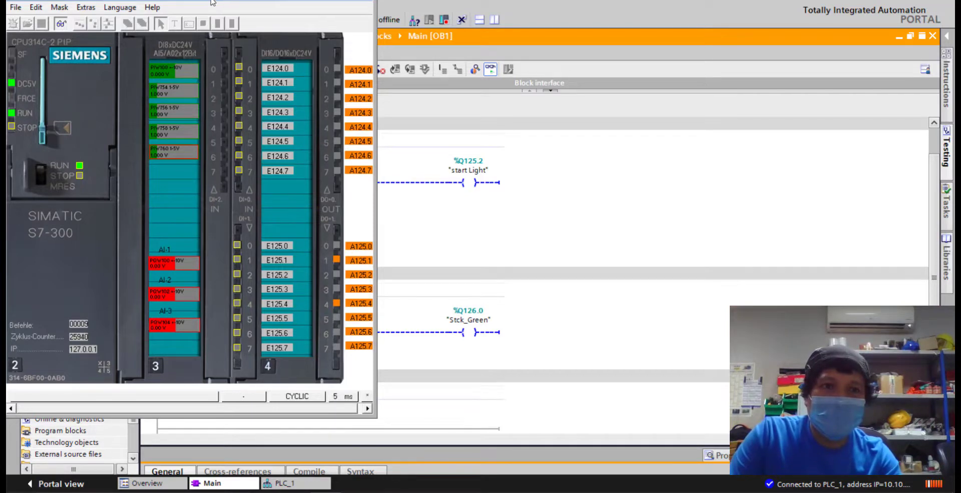
left_click_drag(212, 3, 757, 0)
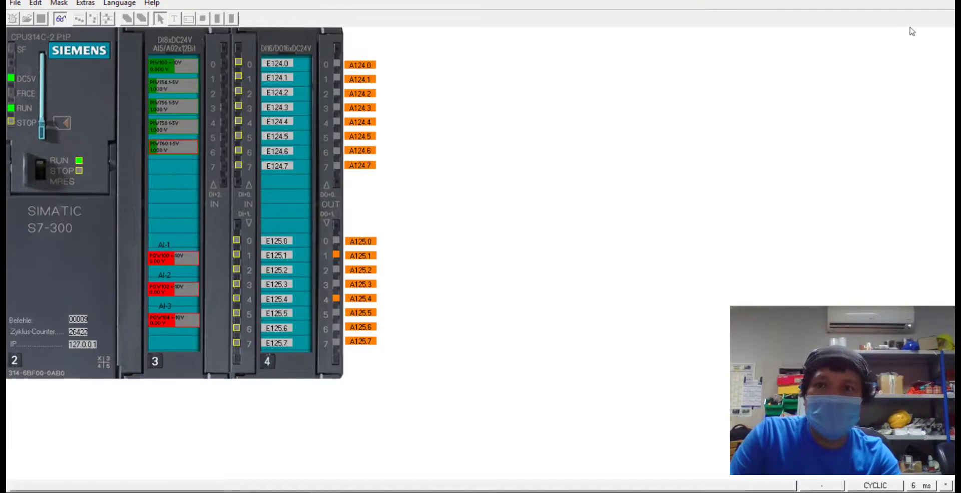
left_click_drag(932, 1, 611, 0)
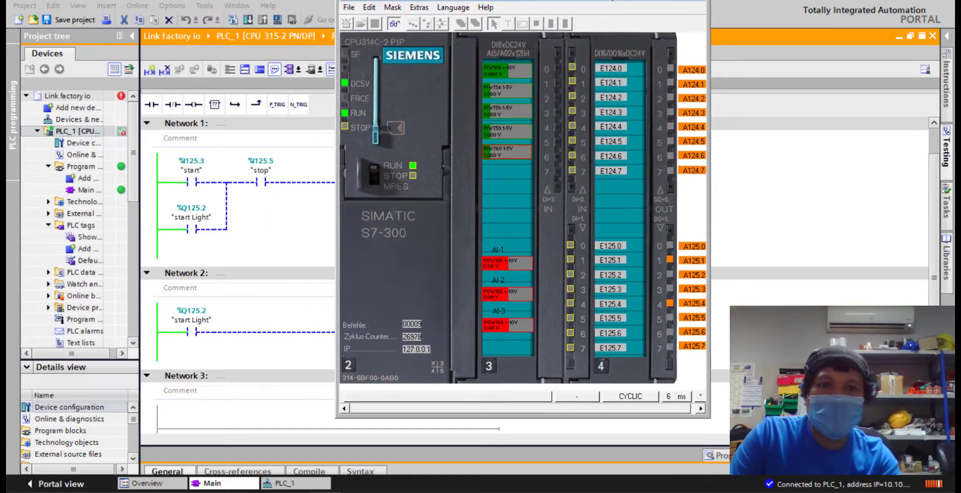
left_click(378, 180)
left_click(379, 184)
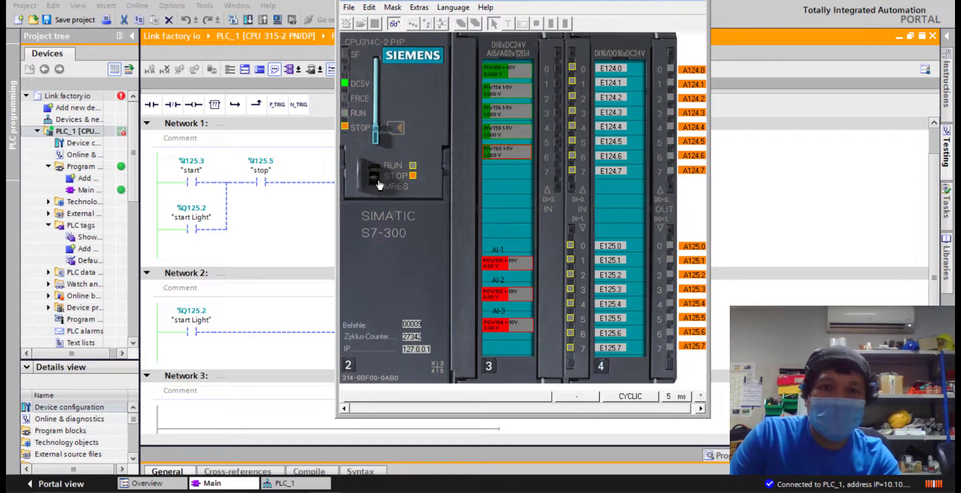
left_click(373, 186)
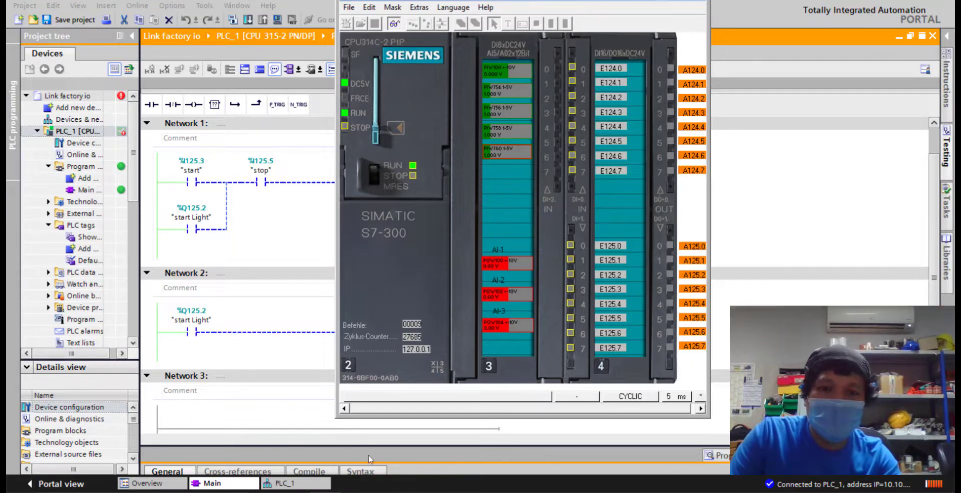
Switch to Factory I/O and change its driver from Siemens S7-PLCSIM to MHJ
left_click(418, 441)
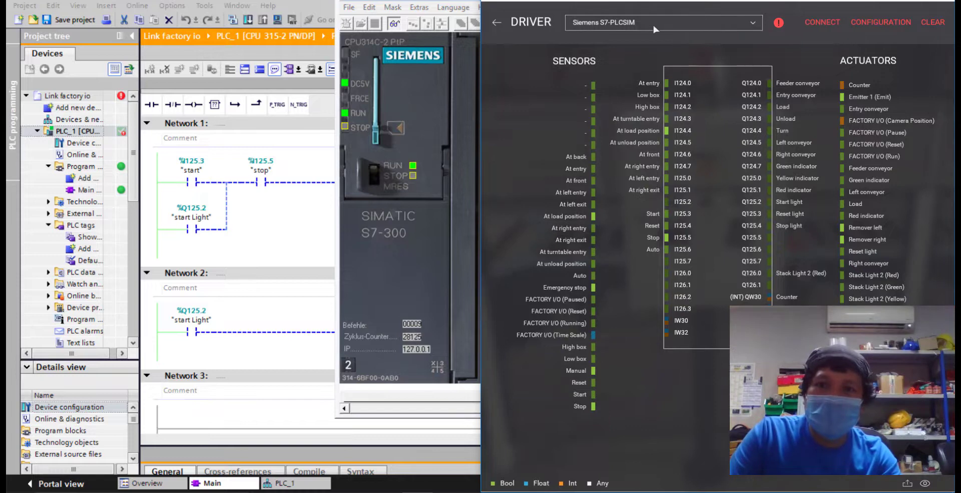
left_click(612, 25)
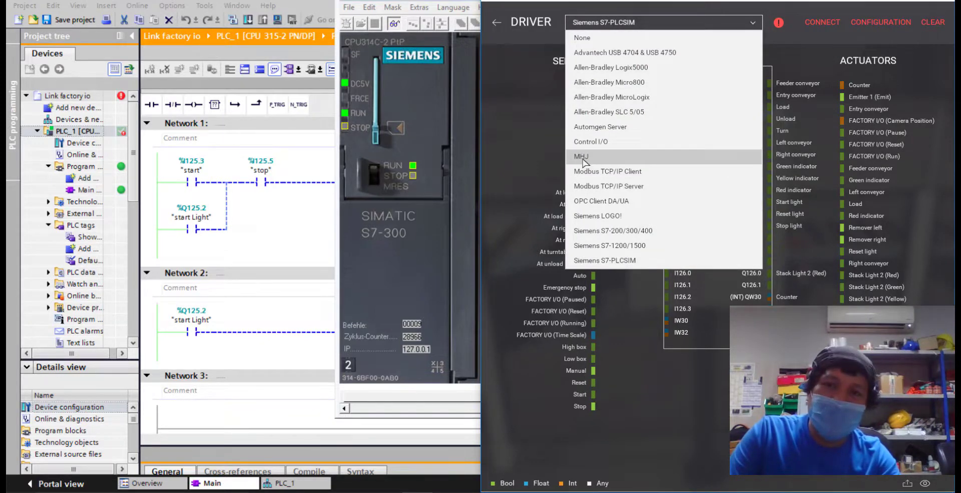
left_click(582, 158)
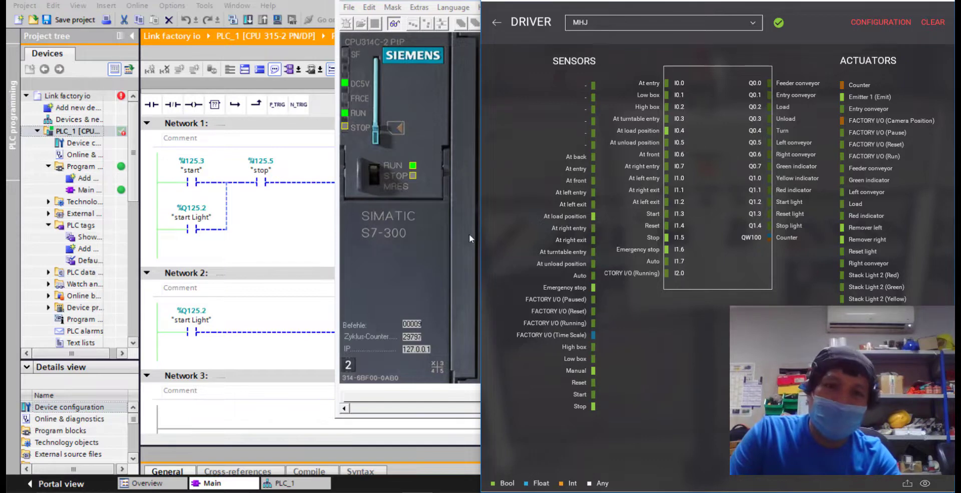
left_click(406, 50)
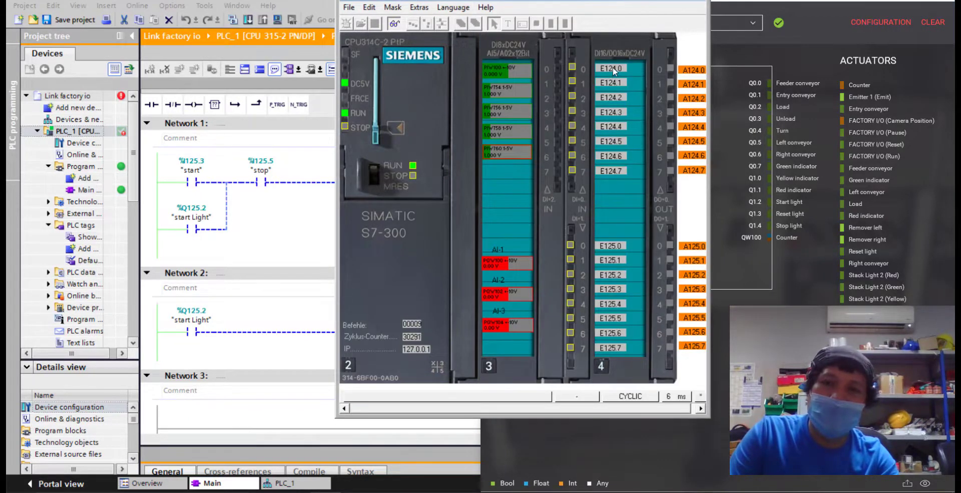
left_click(395, 24)
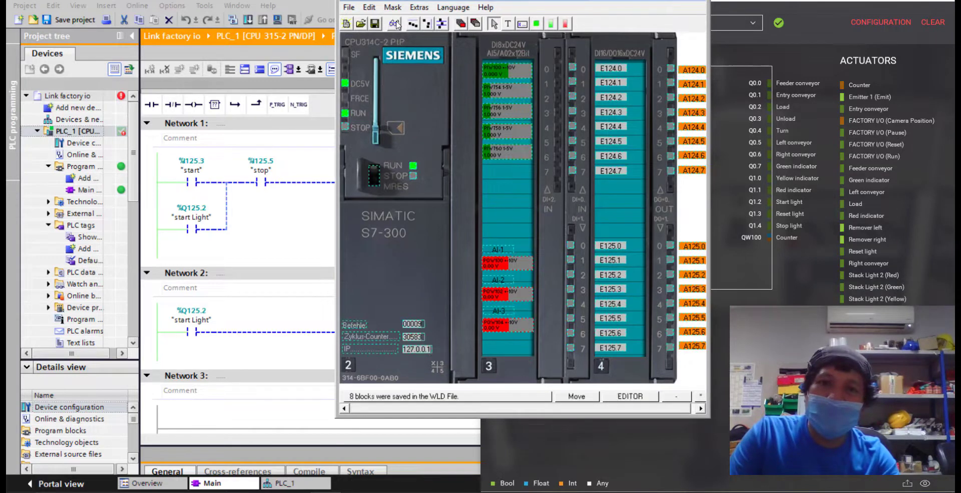
double_click(616, 73)
left_click(435, 155)
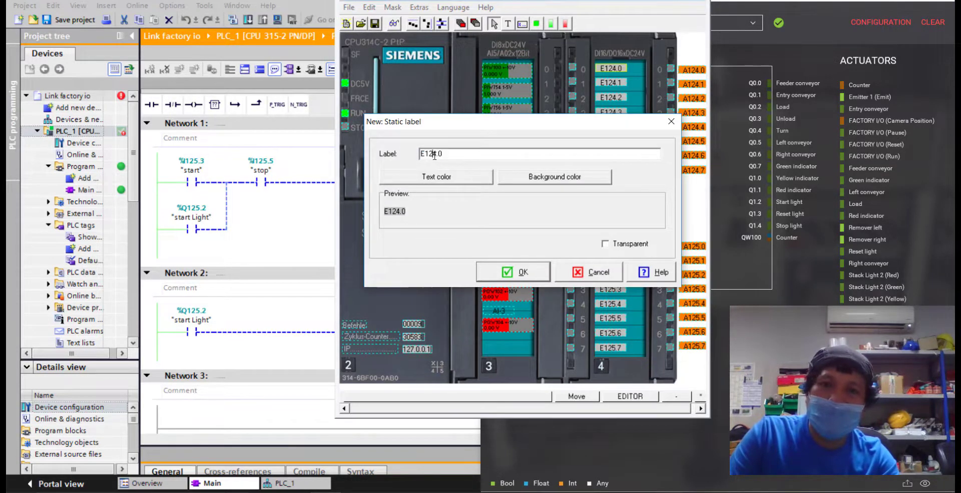
key("BackSpace")
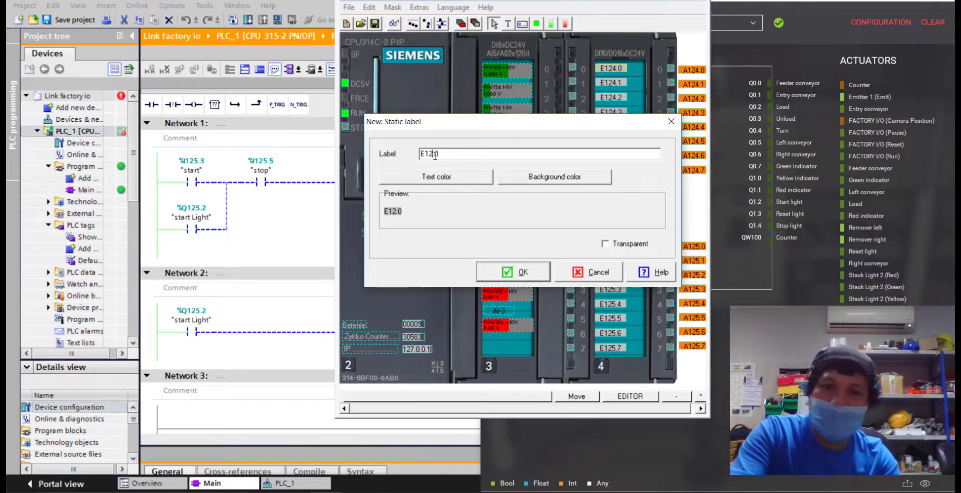
type("4")
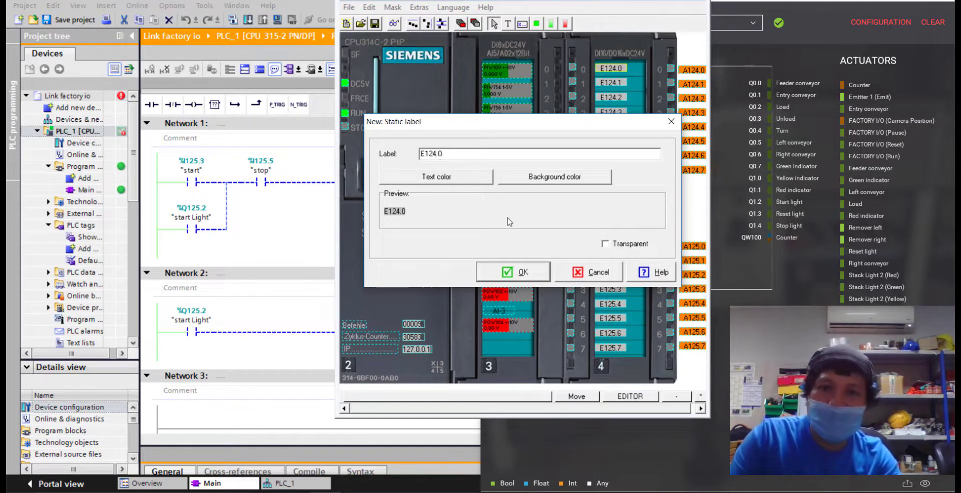
left_click(612, 276)
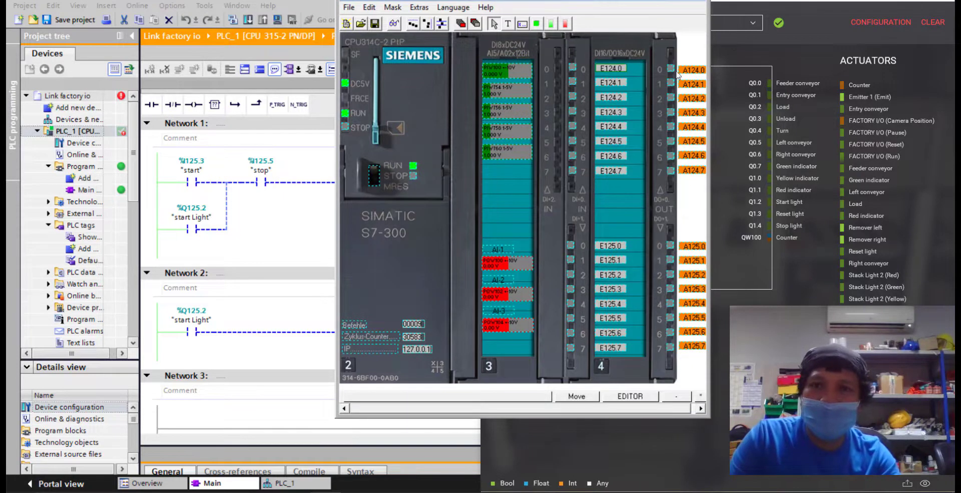
left_click(395, 24)
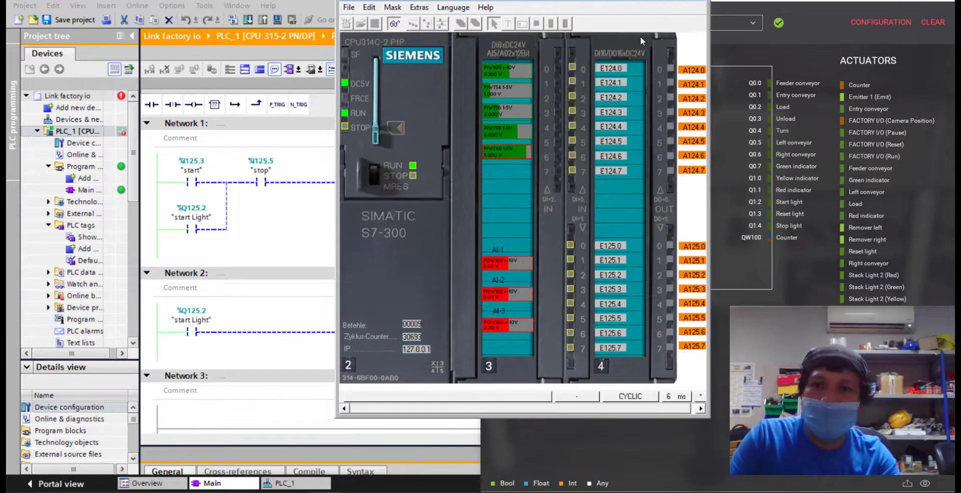
Set the offset of the MHJ driver's Bool Inputs and Bool Outputs to 124 in Factory I/O's driver configuration
left_click(458, 456)
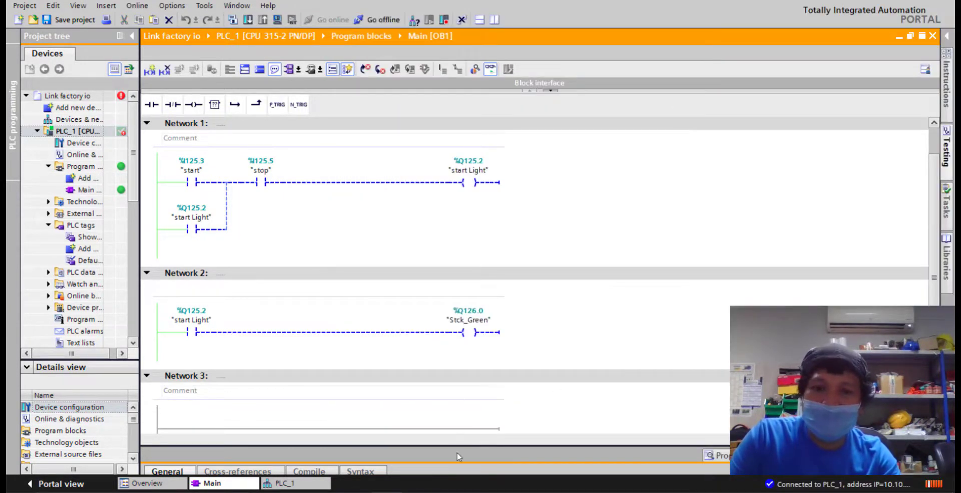
key("alt+Tab")
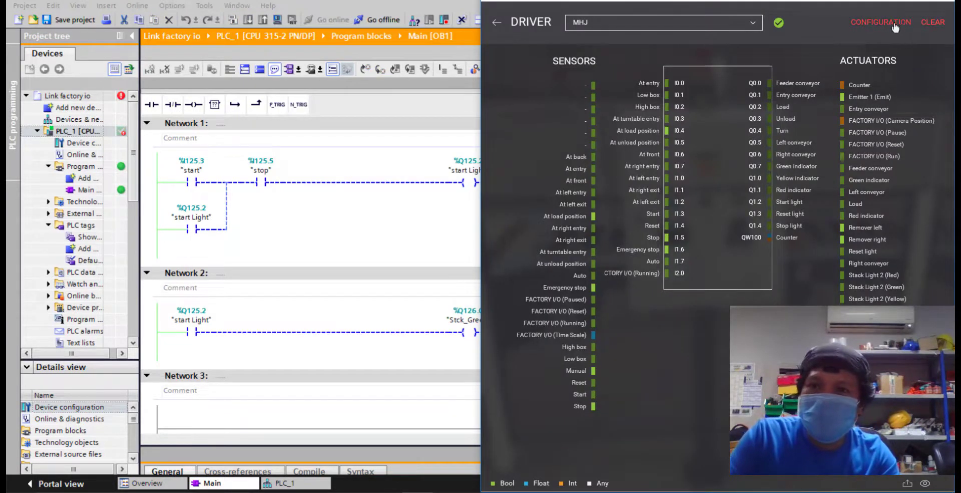
left_click(895, 24)
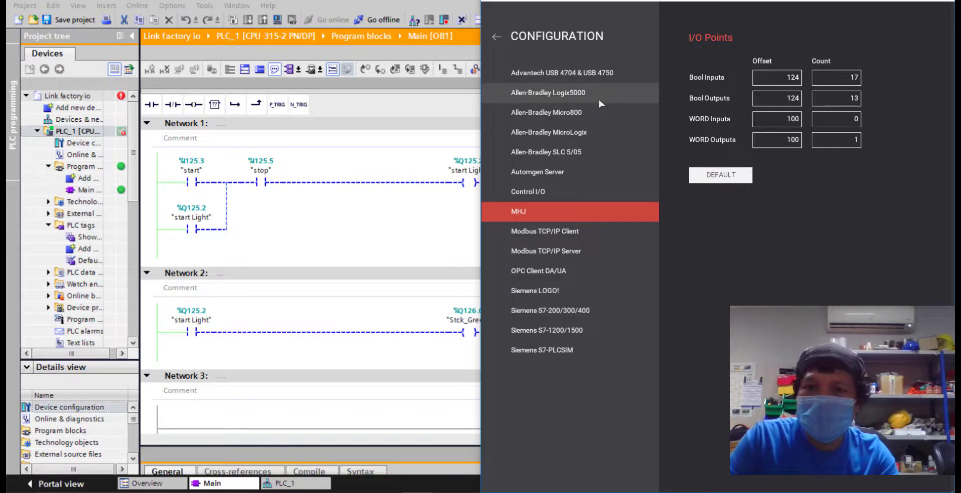
left_click(499, 39)
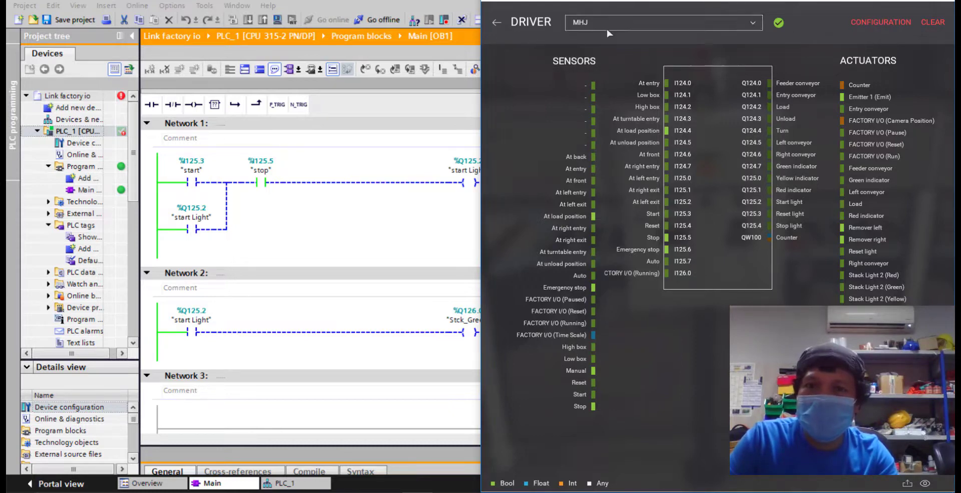
Return to the scene, run the simulation, and place the WinPLC-Engine window beside the view of the control panel
left_click(497, 24)
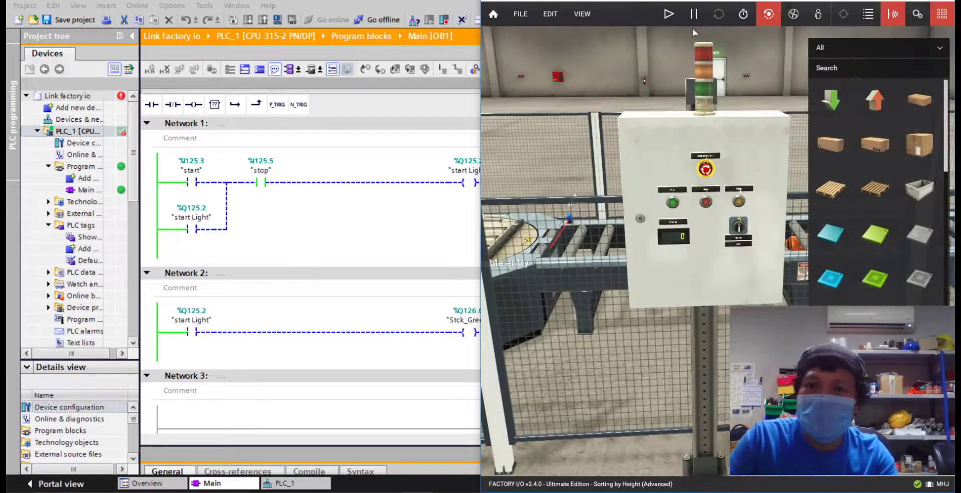
left_click(668, 22)
left_click(668, 22)
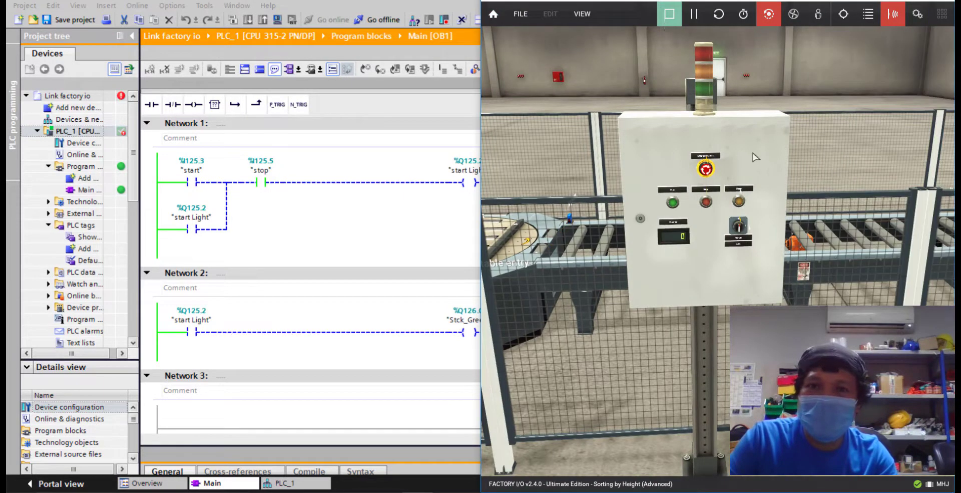
left_click_drag(755, 156, 779, 179)
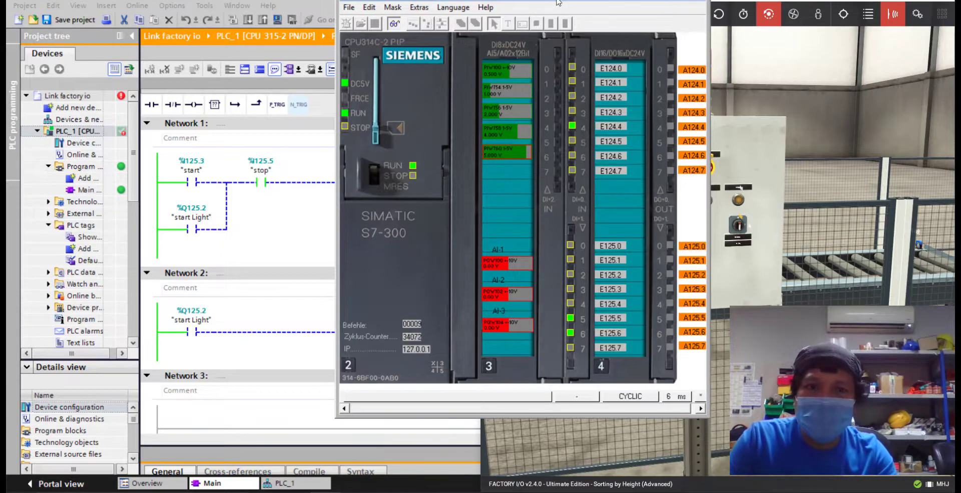
left_click_drag(559, 3, 251, 5)
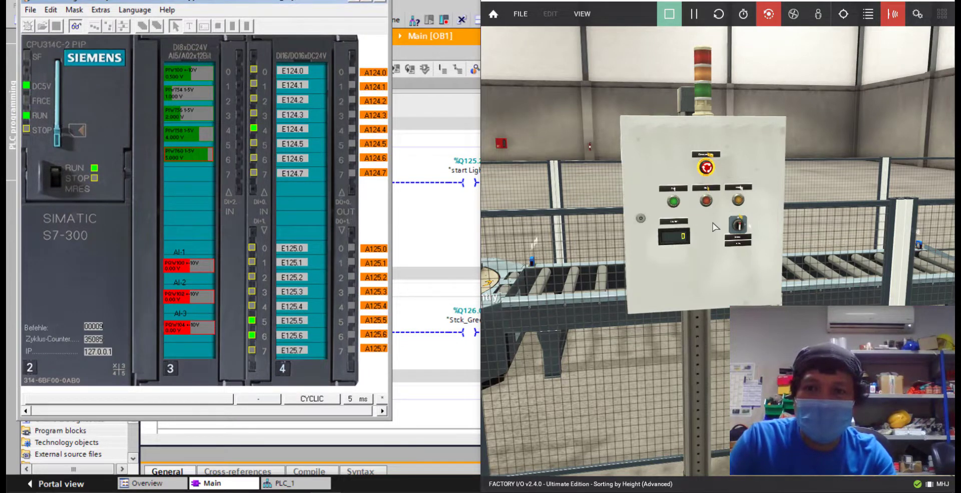
Operate the panel's stop, start and stop buttons in turn while watching the software PLC's input and output LEDs
left_click(707, 202)
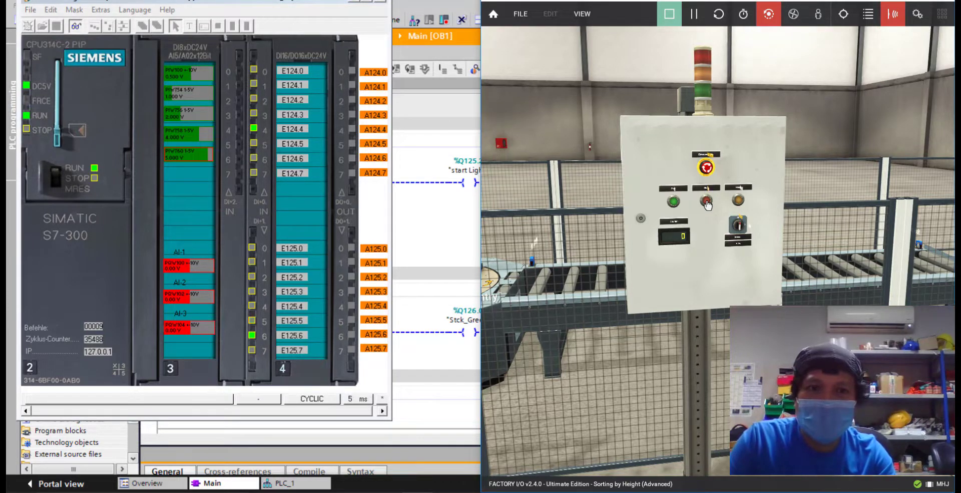
left_click(674, 202)
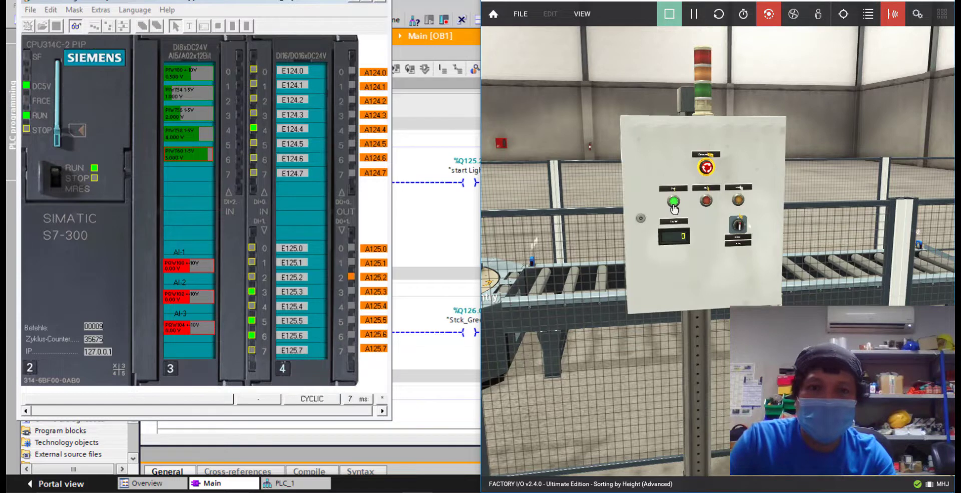
left_click(706, 201)
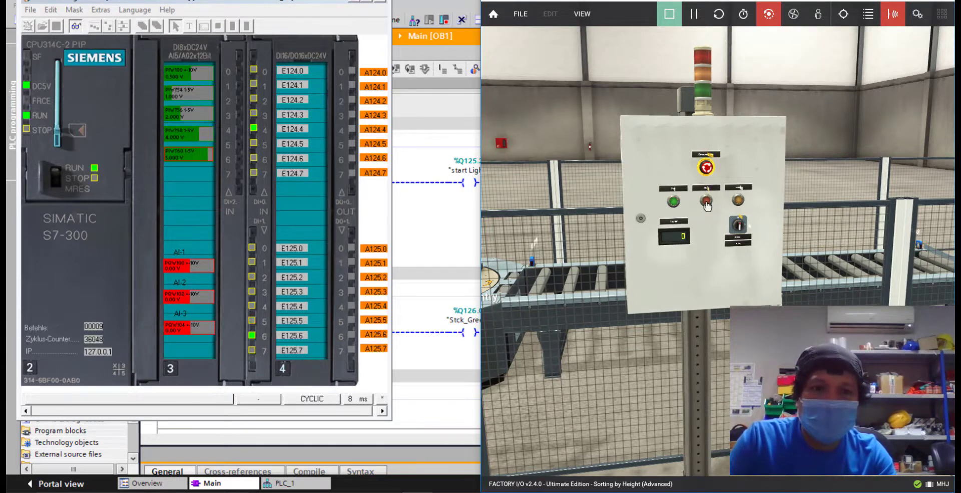
Review the MHJ driver's sensor and actuator address mapping and return to the scene
left_click(521, 14)
left_click(548, 112)
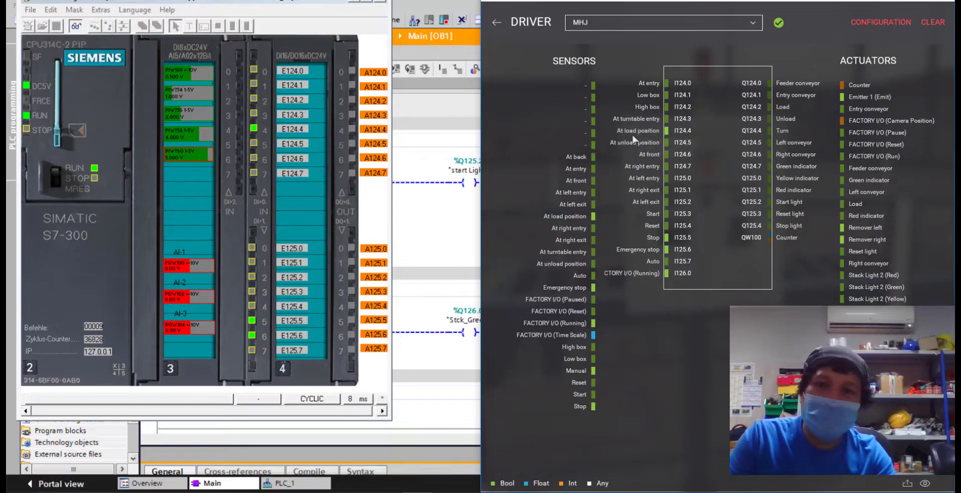
left_click(497, 23)
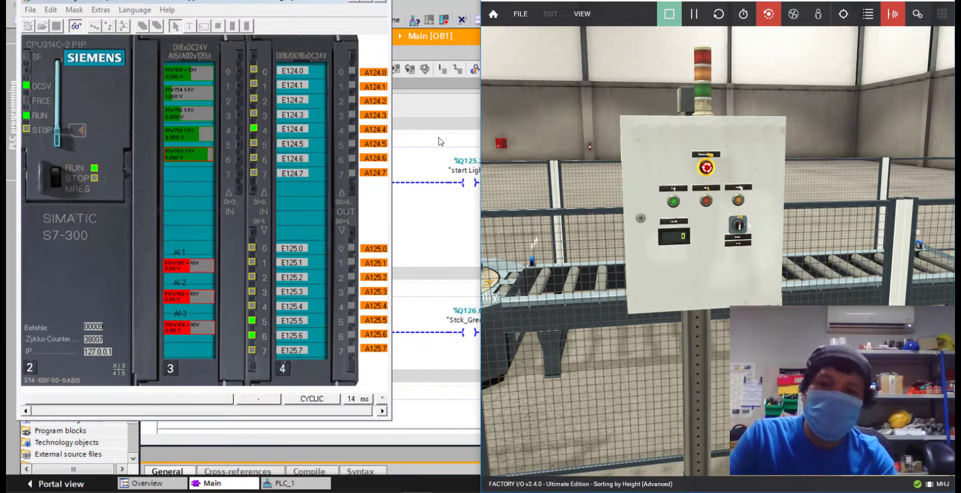
Test the control panel's Start and Stop buttons up close against the software PLC's LEDs and the ladder networks
scroll(740, 201, "down", 4)
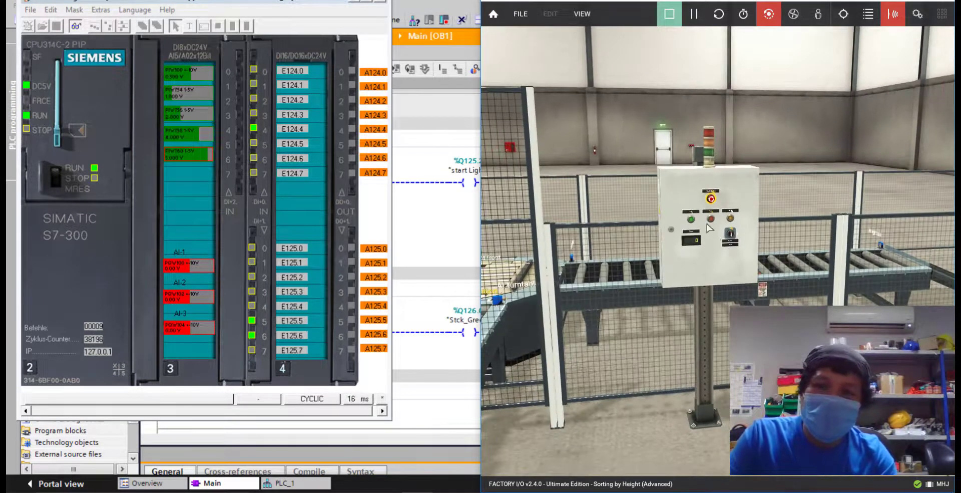
scroll(739, 202, "up", 4)
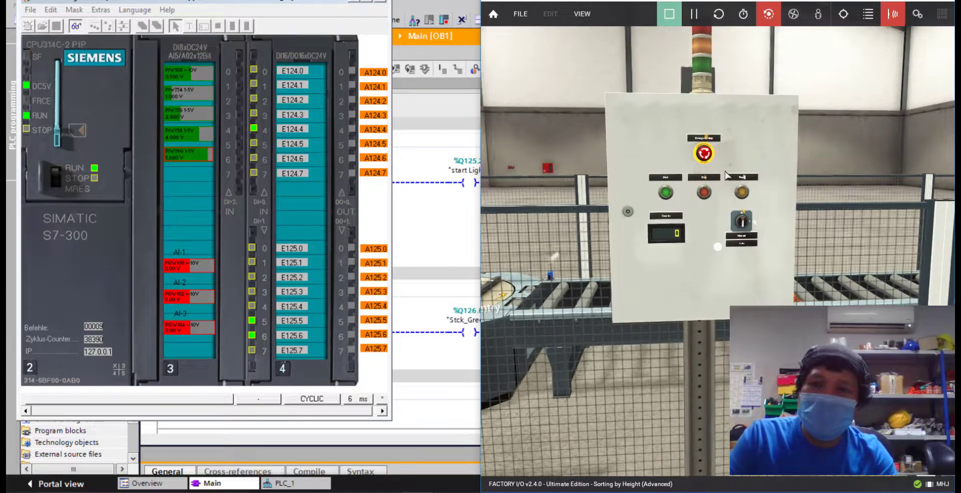
scroll(685, 187, "up", 3)
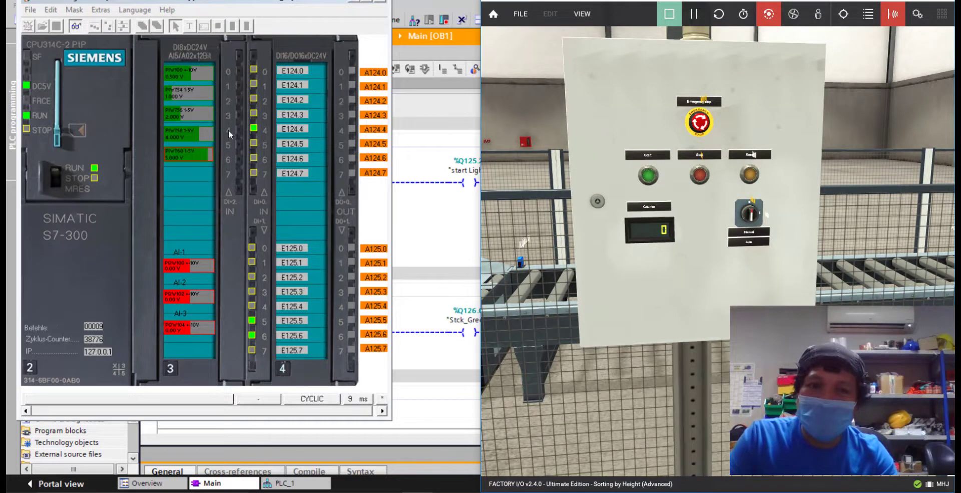
left_click(652, 178)
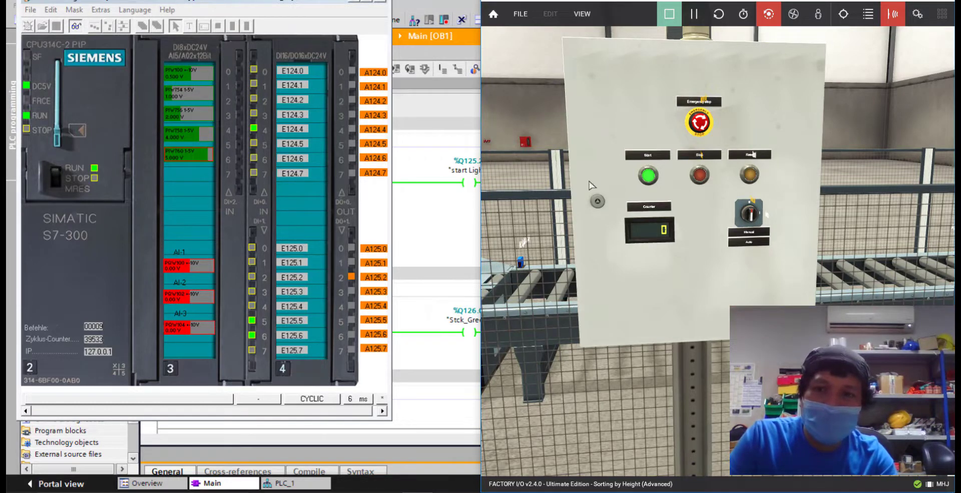
left_click(648, 178)
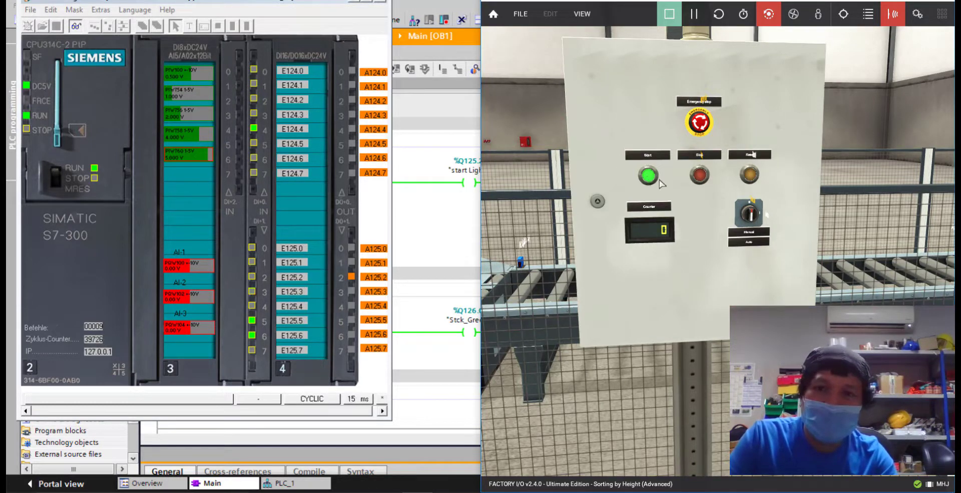
left_click(700, 177)
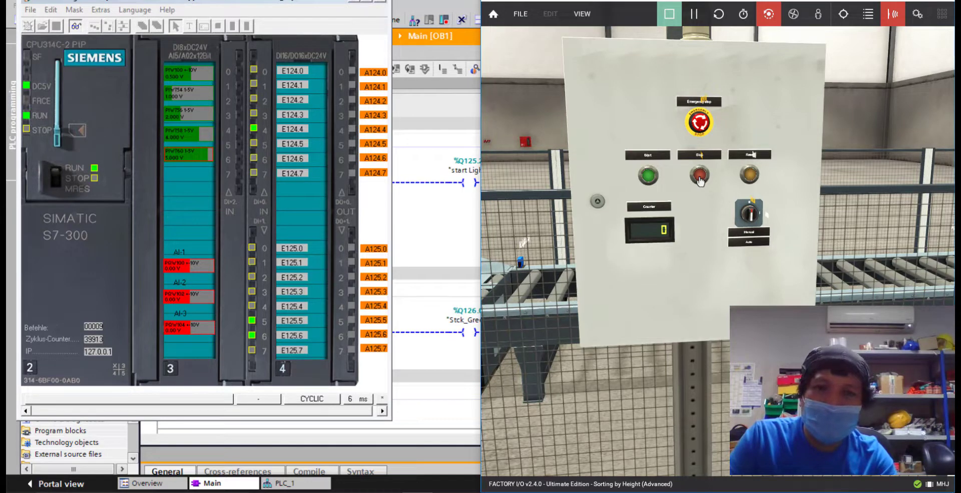
Compare the Stop button's address in the MHJ driver mapping with the software PLC's inputs, and return to the scene
left_click(521, 13)
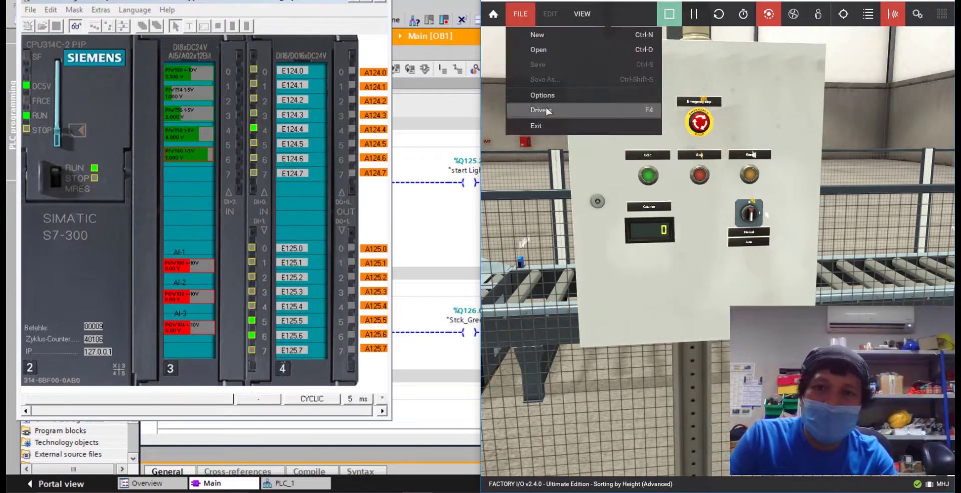
left_click(547, 110)
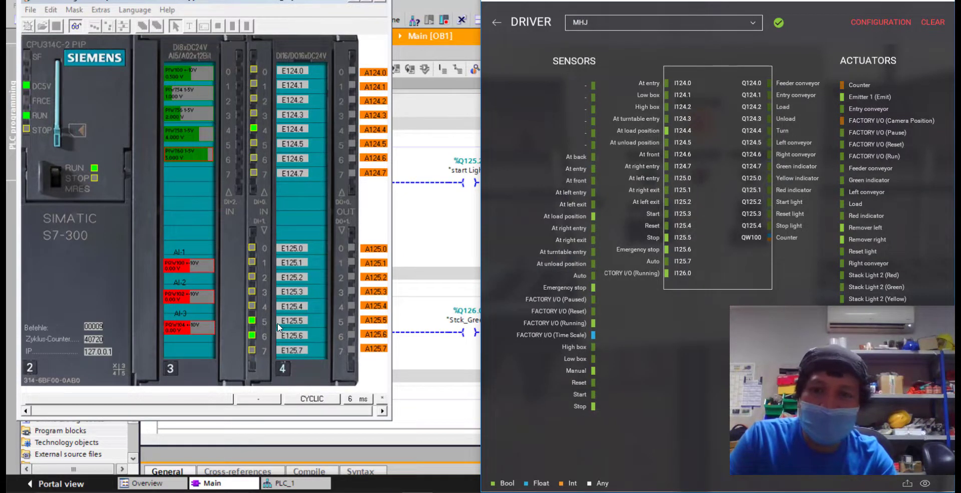
left_click_drag(652, 237, 659, 249)
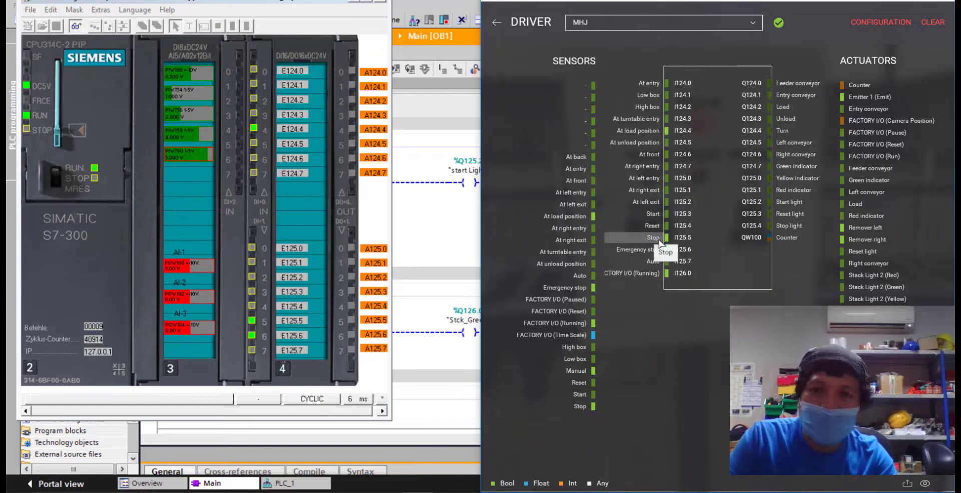
left_click(497, 23)
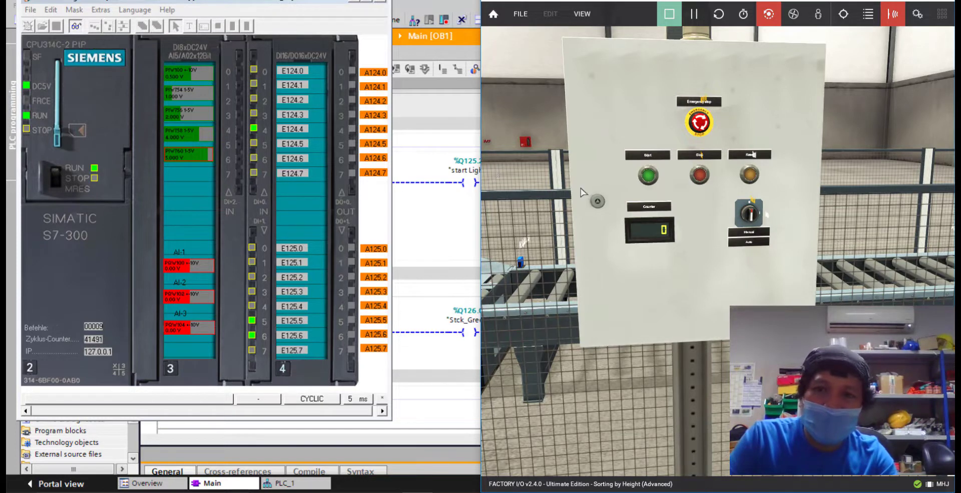
Operate Start, check the Start light's output in the MHJ driver mapping, and stop again from the control panel
left_click(649, 176)
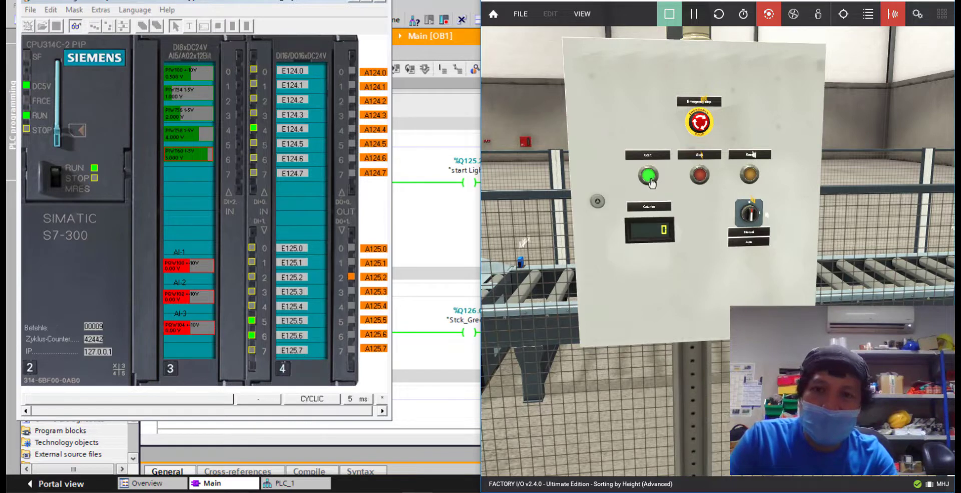
left_click(523, 16)
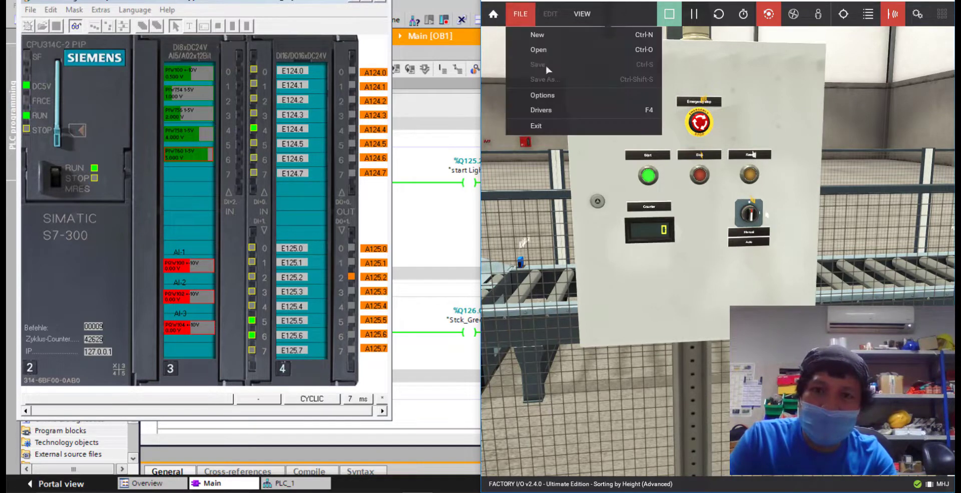
left_click(548, 110)
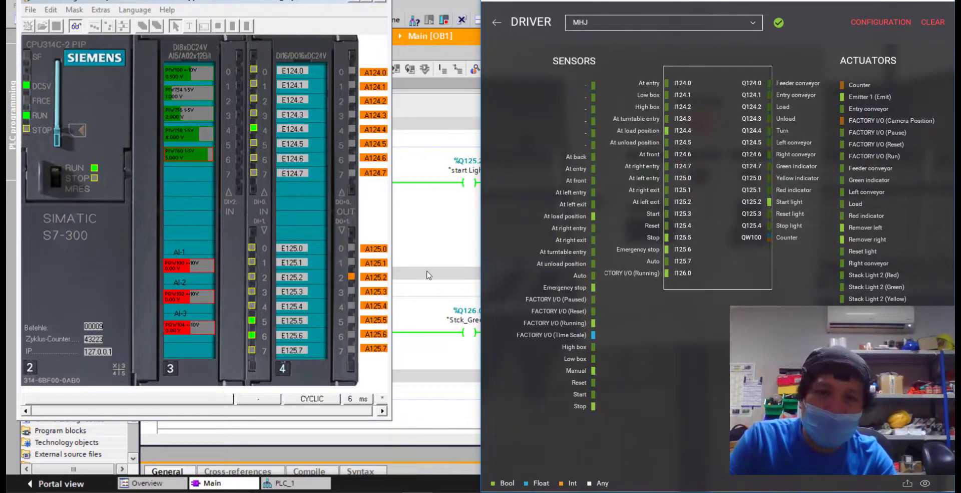
left_click(498, 25)
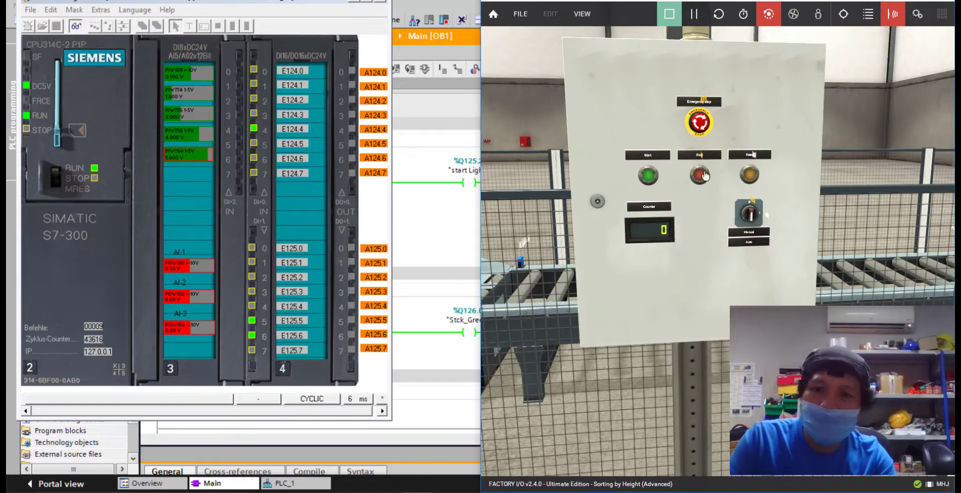
scroll(720, 206, "down", 5)
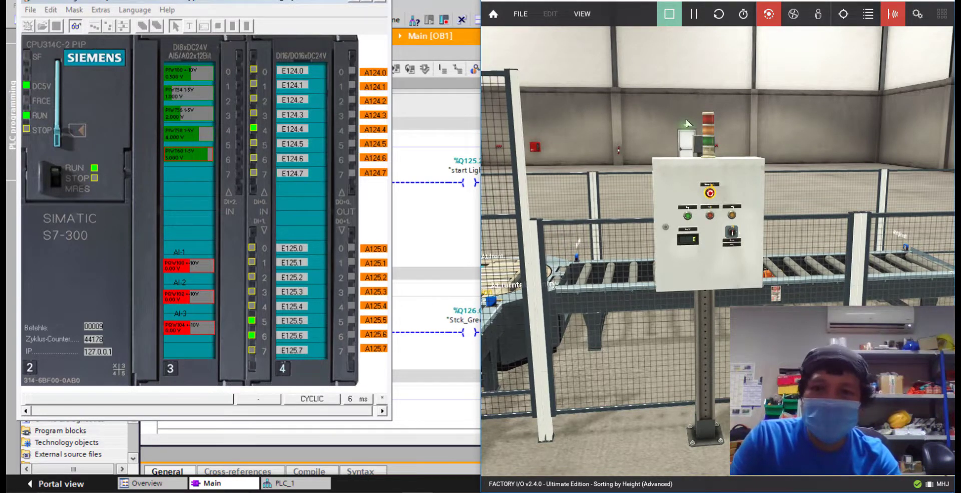
Switch to TIA Portal and add a parallel branch with an unassigned output coil after the start Light contact in Network 2
double_click(451, 7)
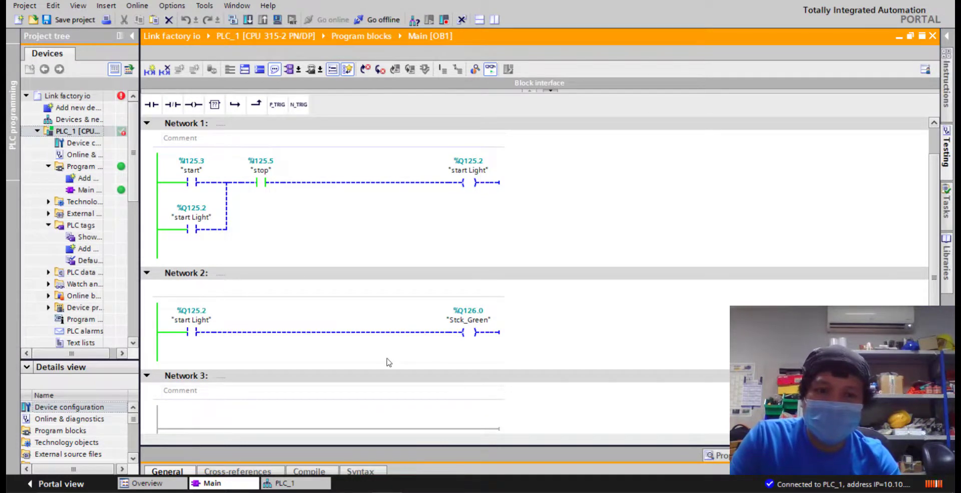
scroll(485, 326, "down", 1)
left_click(261, 406)
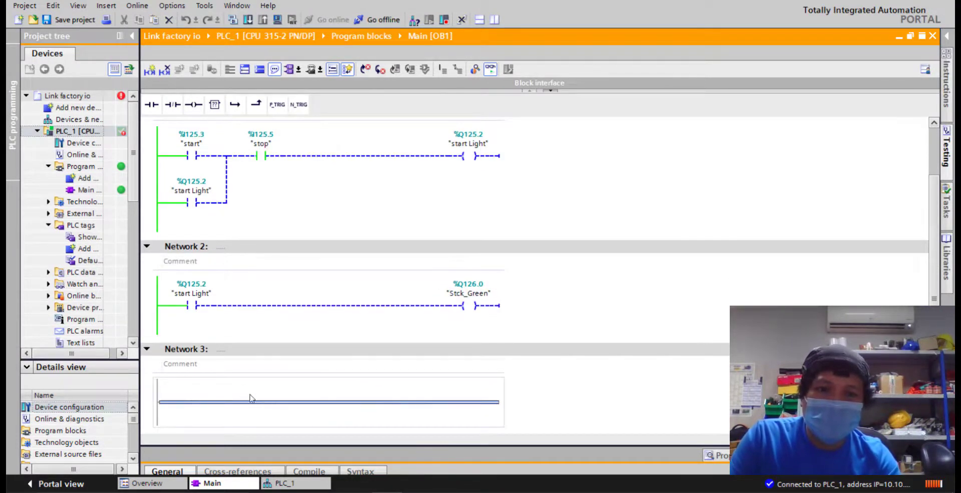
left_click(348, 306)
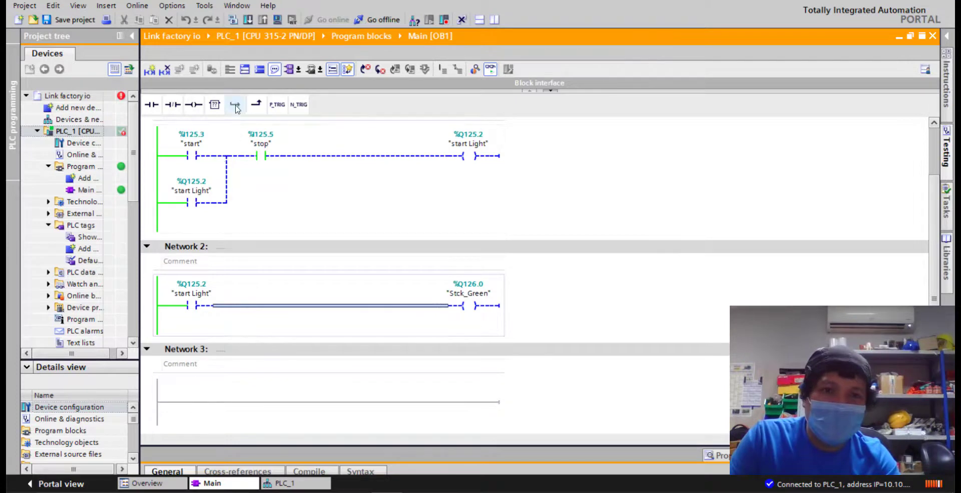
left_click(233, 105)
left_click_drag(191, 111, 232, 343)
Switch to Factory I/O, stop the simulation, and place an alarm siren from the parts palette beside the control panel
left_click(386, 492)
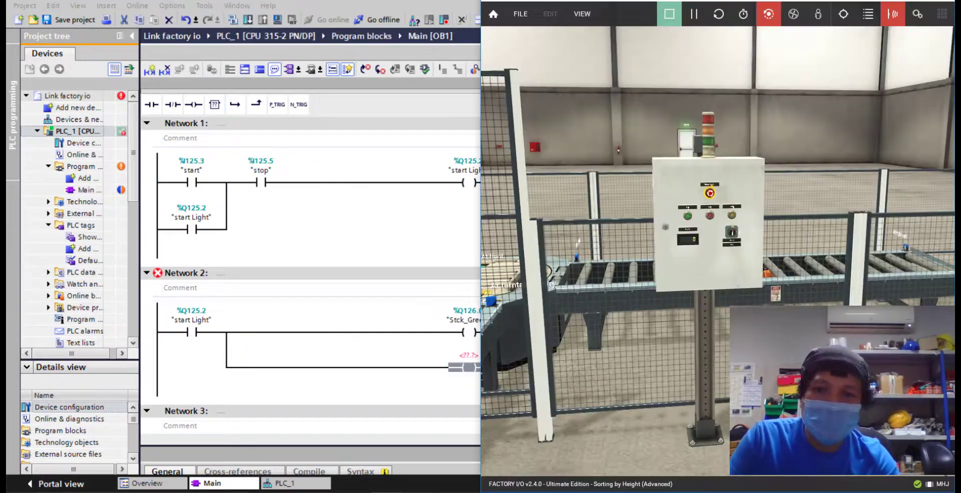
left_click(675, 16)
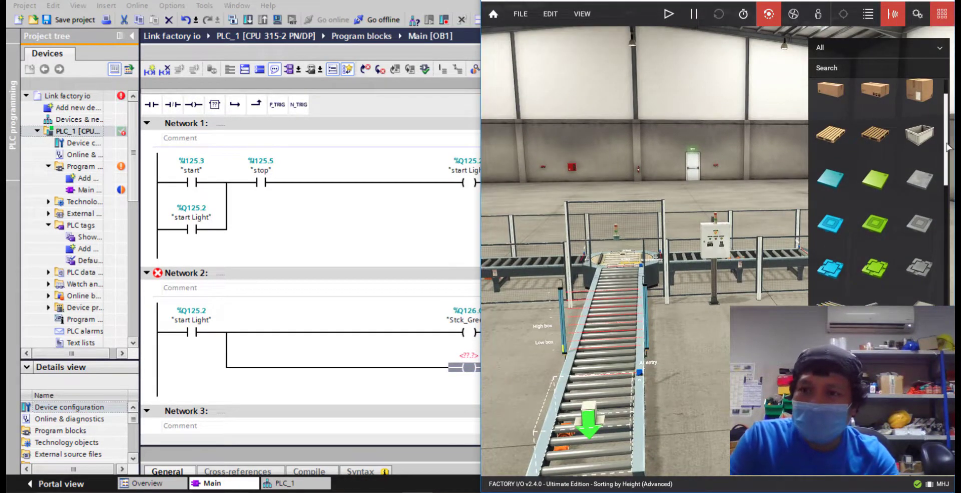
scroll(949, 161, "down", 10)
scroll(950, 162, "down", 8)
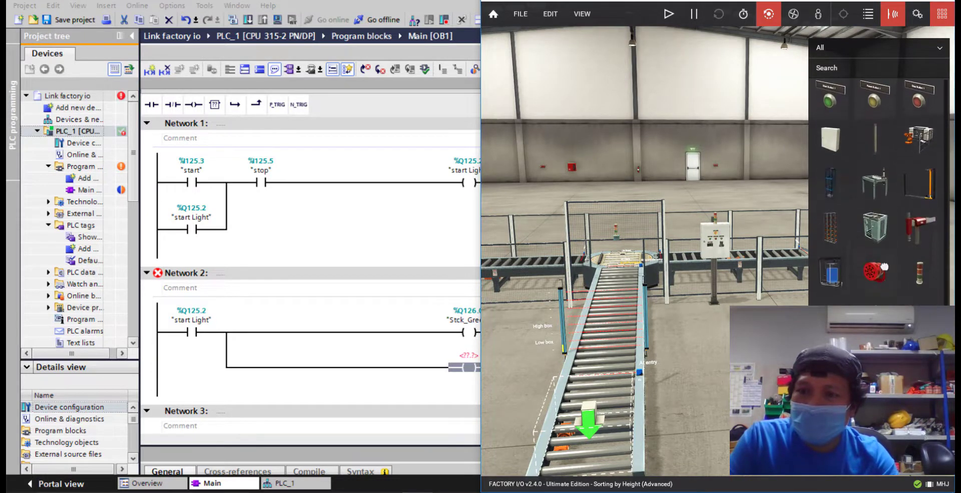
left_click_drag(874, 272, 741, 214)
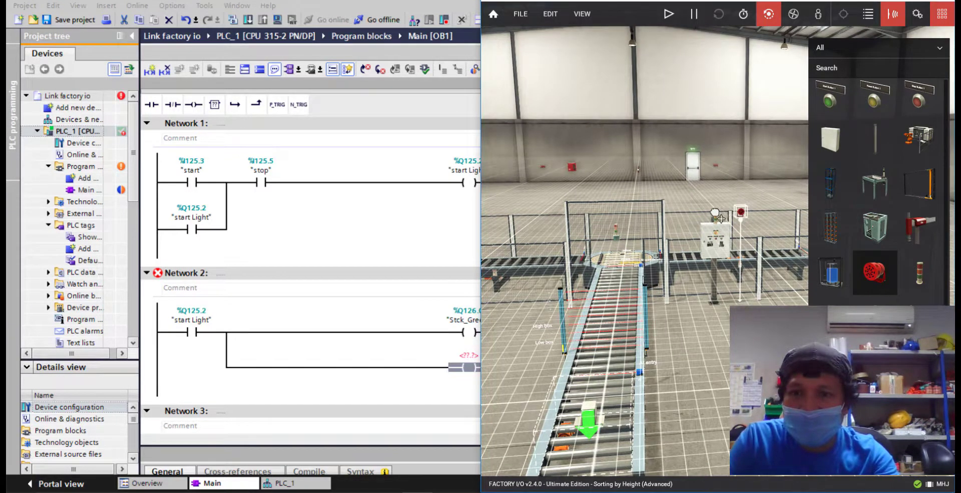
Examine the placed alarm siren beside the stack light from several camera angles, ending with a close front view of the control panel
scroll(694, 257, "up", 4)
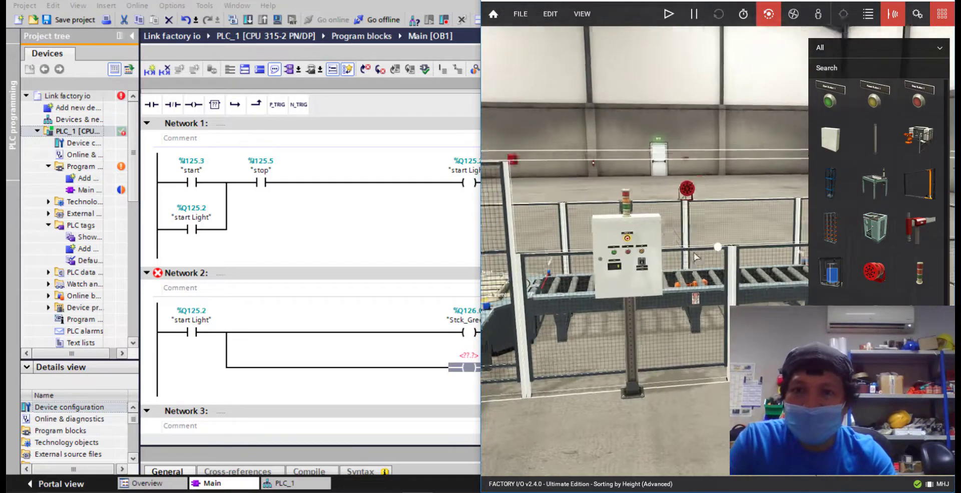
left_click_drag(694, 253, 646, 195)
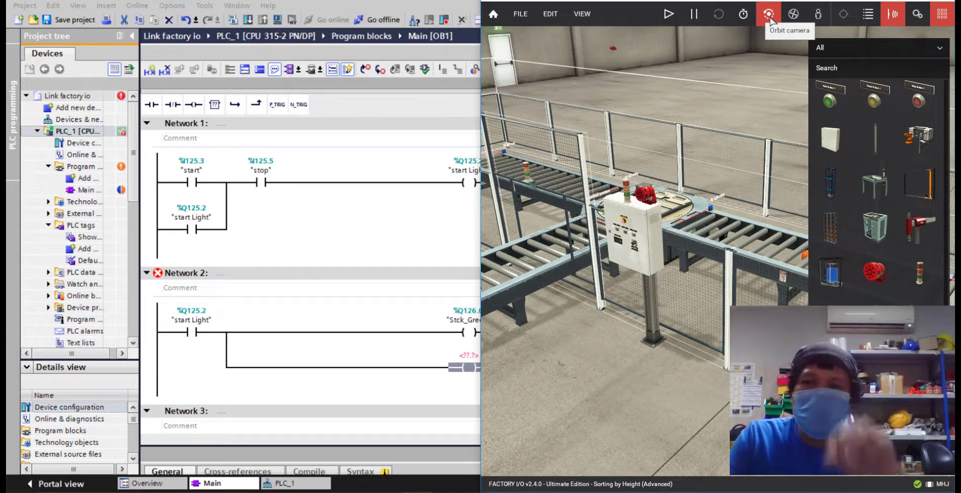
left_click(793, 14)
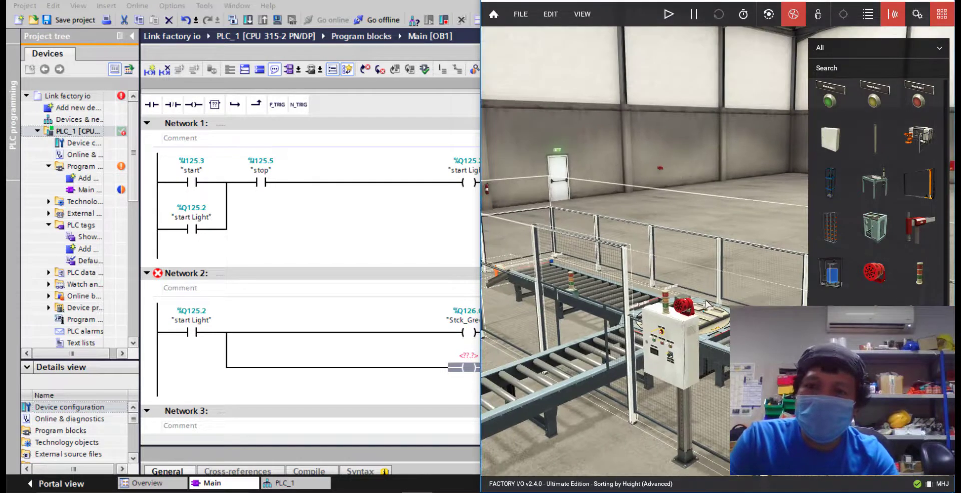
scroll(708, 304, "up", 3)
scroll(704, 281, "down", 6)
scroll(693, 219, "up", 3)
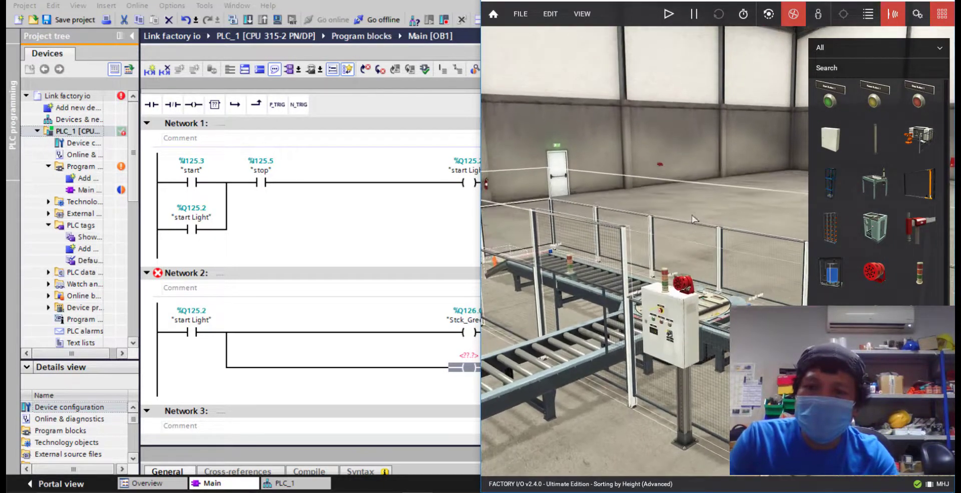
left_click(768, 14)
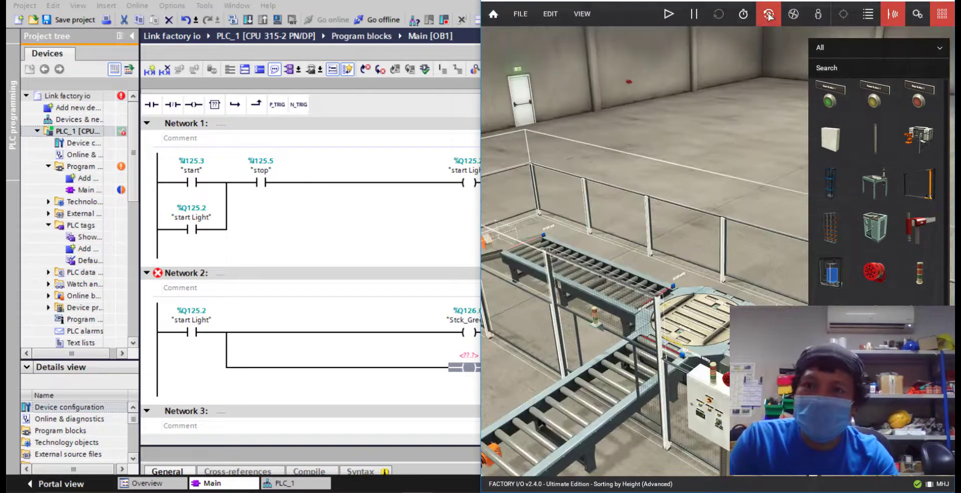
left_click_drag(771, 133, 758, 216)
left_click_drag(700, 226, 702, 275)
scroll(718, 270, "up", 5)
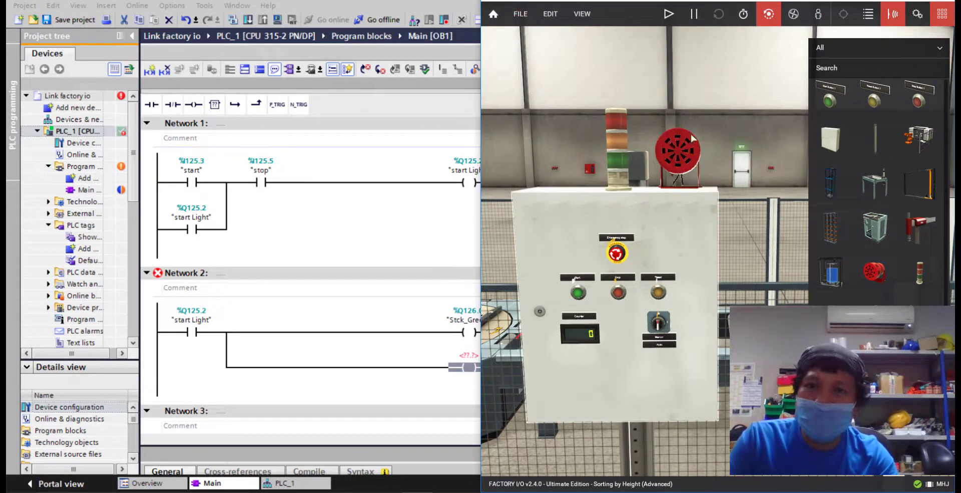
left_click(692, 171)
Set the MHJ driver's Bool Outputs count to 16 and return to the driver mapping
left_click(520, 14)
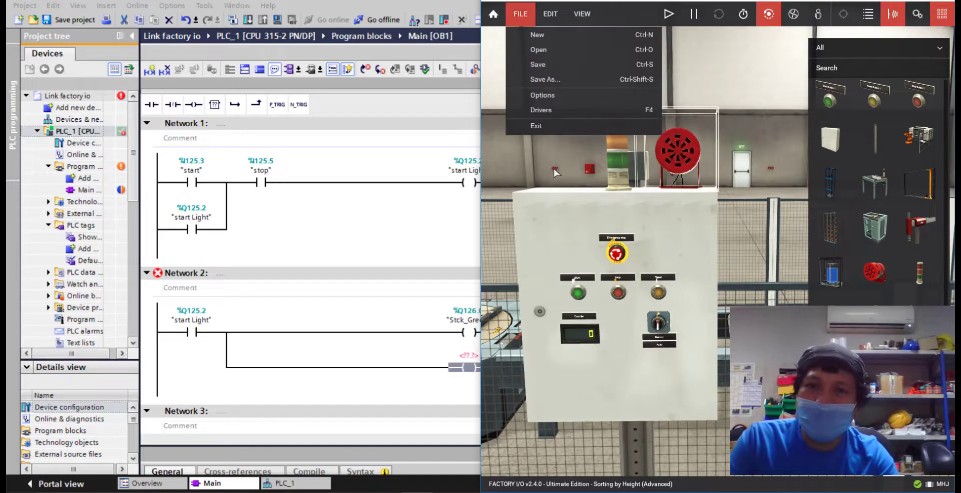
left_click(549, 112)
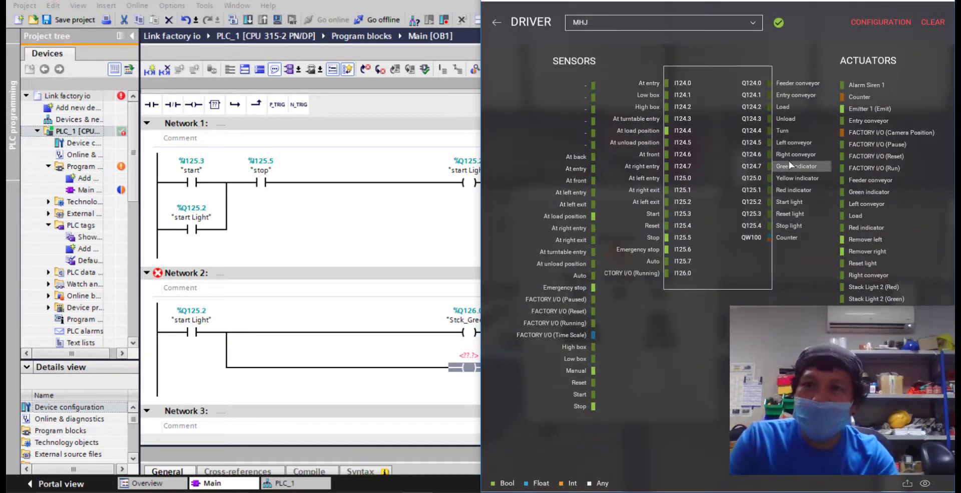
left_click(885, 22)
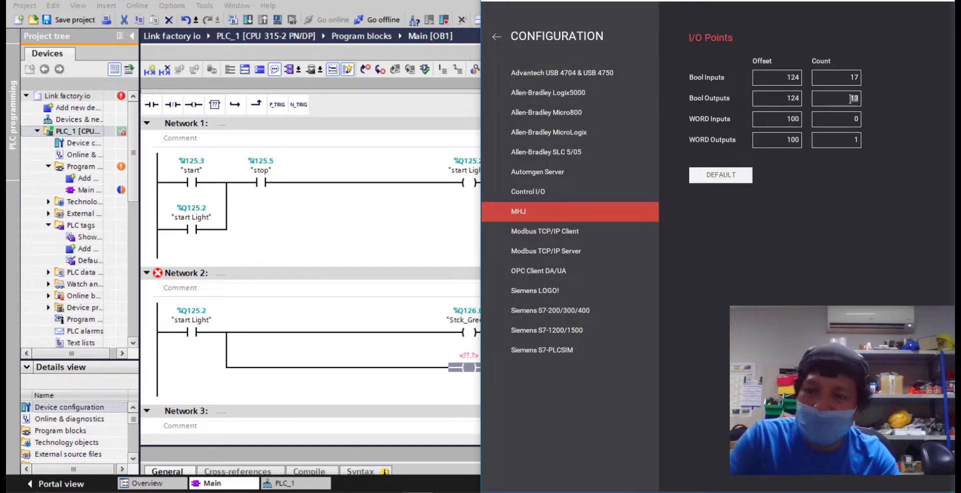
type("16")
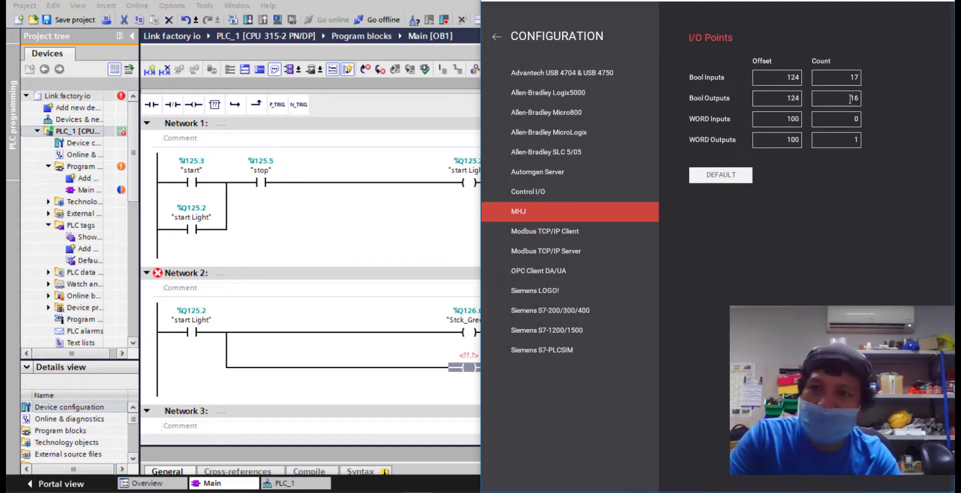
left_click(497, 37)
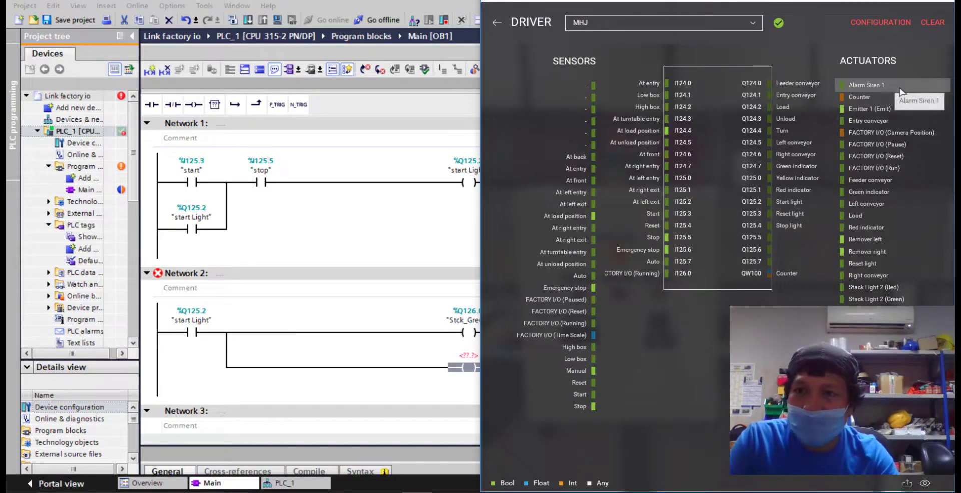
Map the Alarm Siren 1 actuator to output Q125.5 in the MHJ driver and return to the scene
left_click_drag(900, 92, 796, 239)
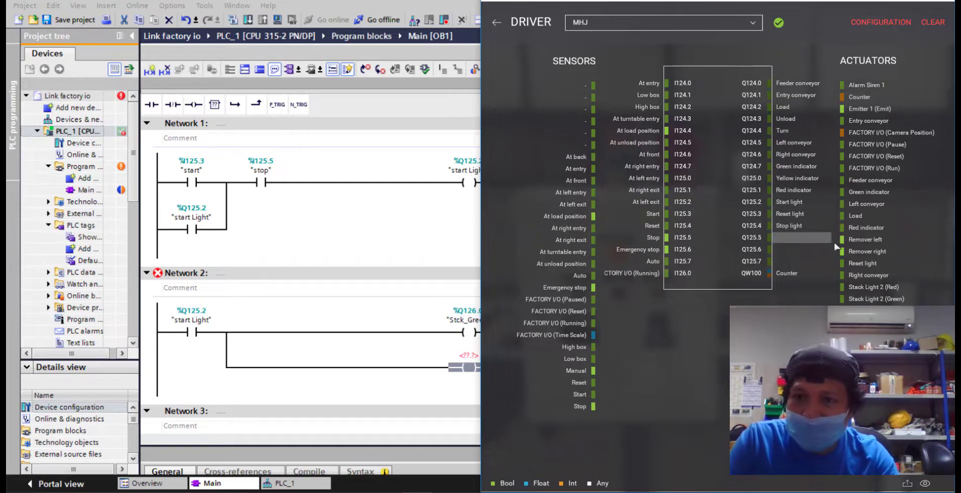
left_click_drag(880, 96, 796, 240)
left_click_drag(864, 84, 798, 240)
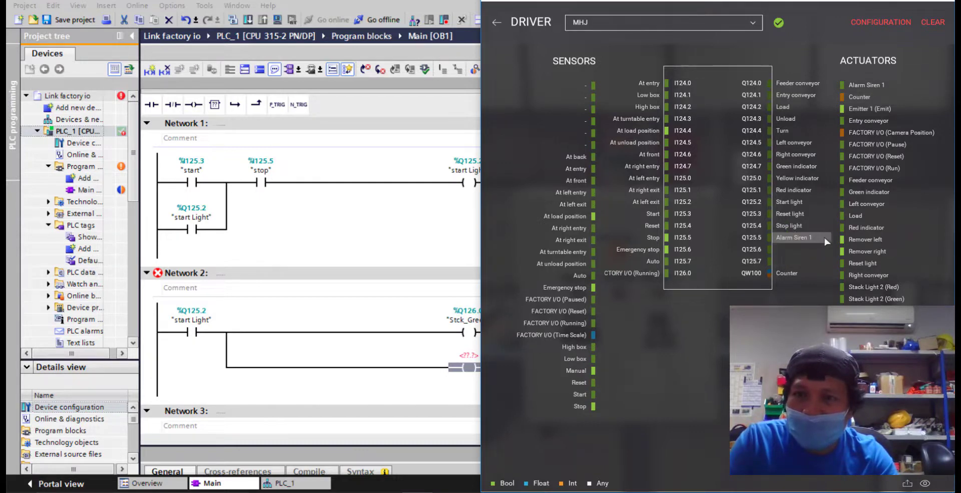
left_click(495, 22)
Switch to TIA Portal and assign address Q125.5 to the unassigned parallel coil in Network 2
left_click(410, 200)
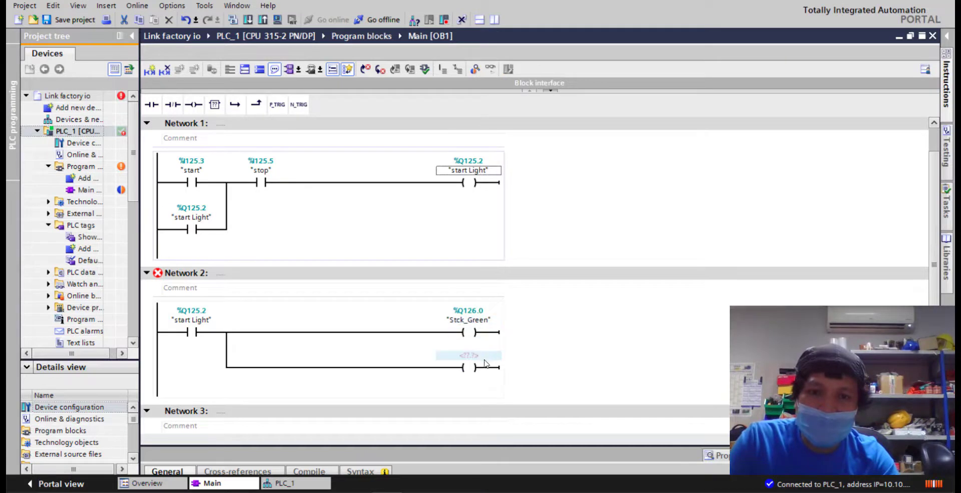
left_click(485, 359)
type("q125.5")
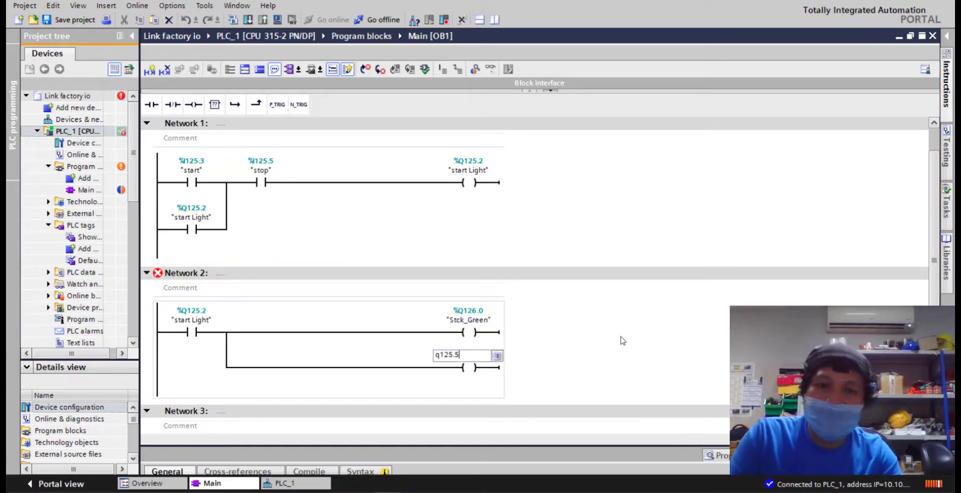
key("Return")
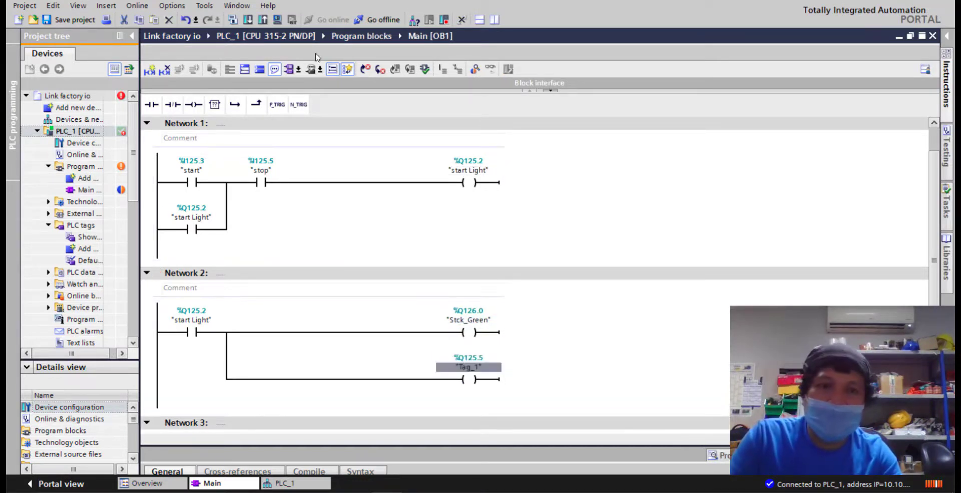
Download the program to the PLC, overwriting the Main [OB1] block, and collapse the project tree to monitor the networks
left_click(248, 20)
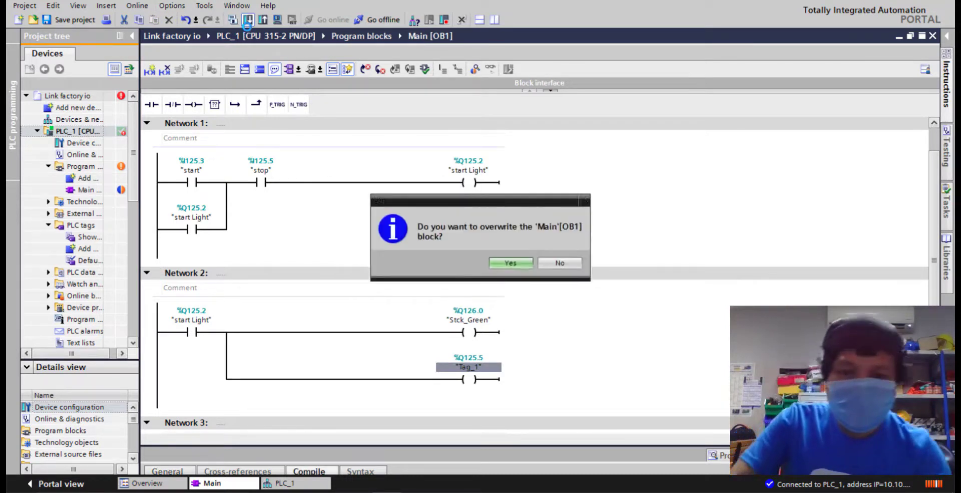
left_click(511, 263)
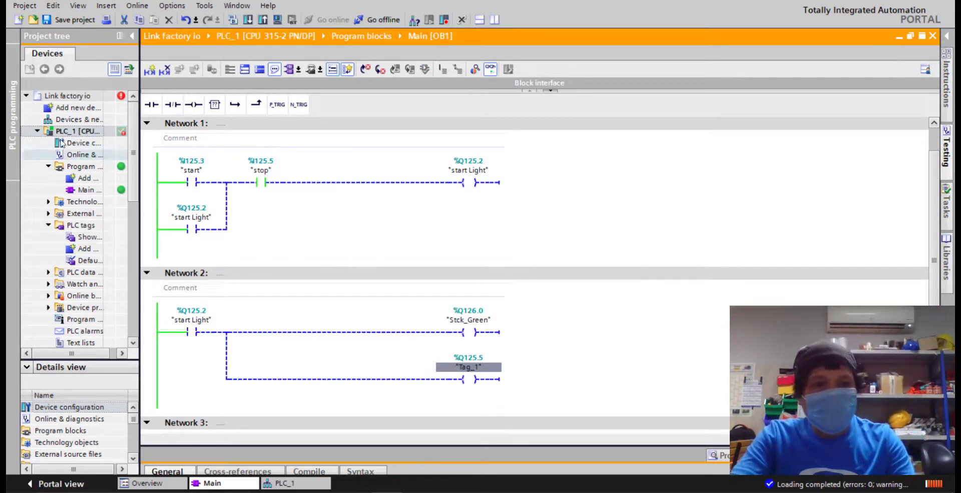
left_click(132, 36)
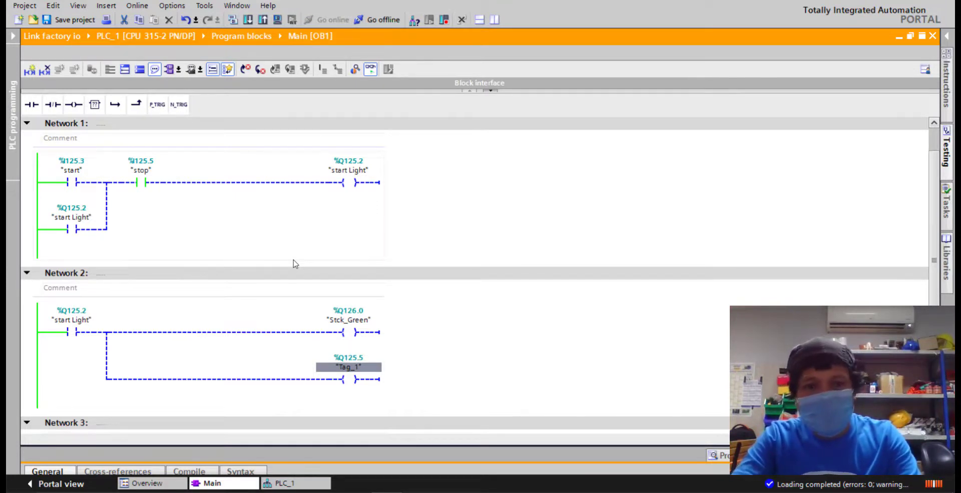
scroll(293, 264, "down", 3)
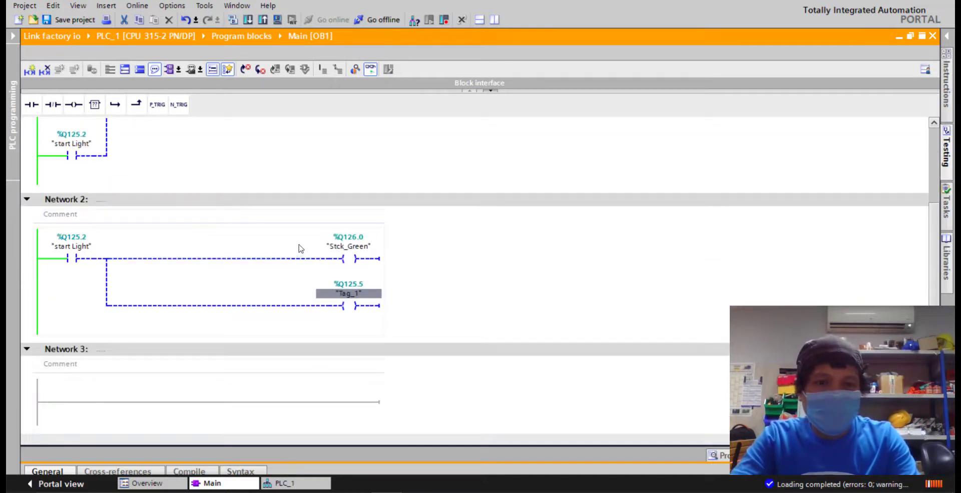
scroll(296, 245, "up", 3)
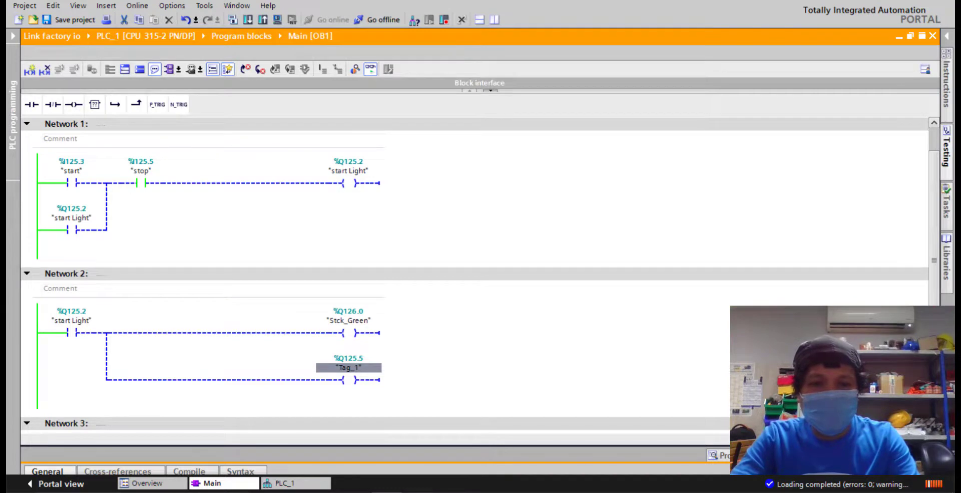
Switch to Factory I/O, hide the parts palette, and test Start and Stop on the control panel in a simulation run
left_click(414, 492)
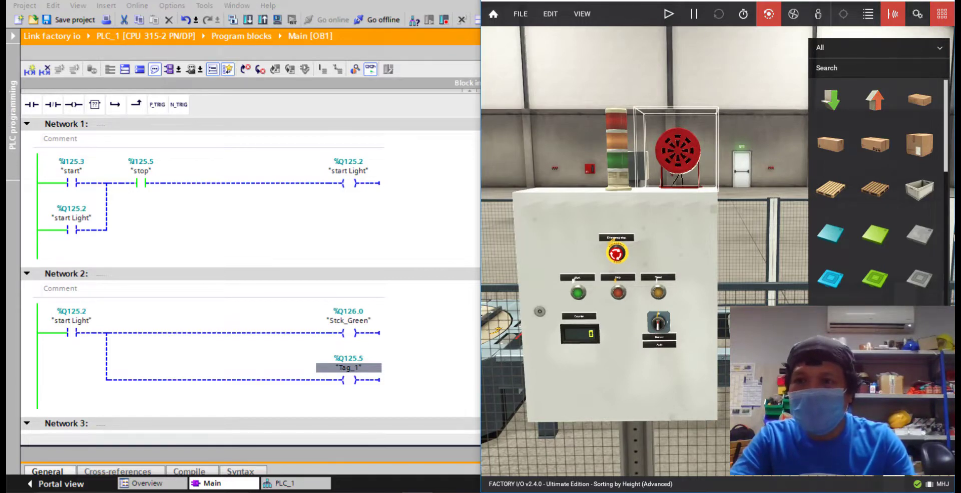
left_click(942, 14)
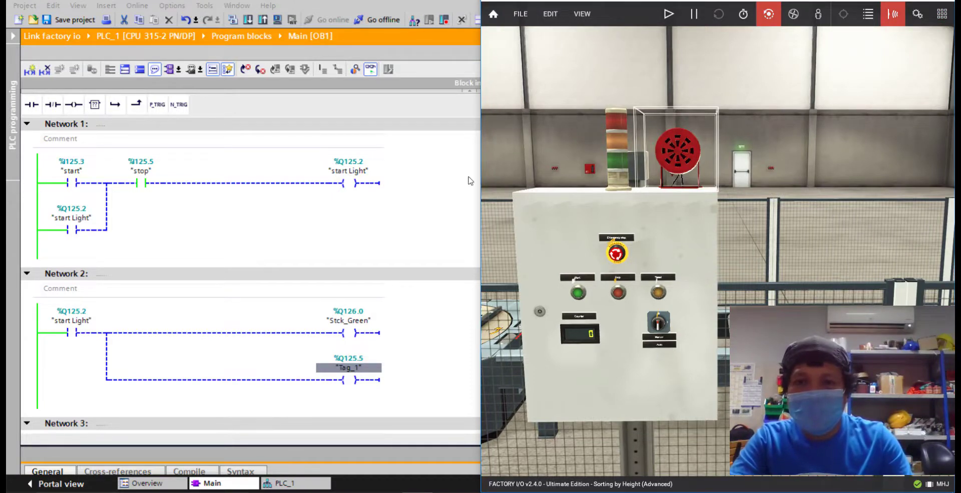
left_click(668, 13)
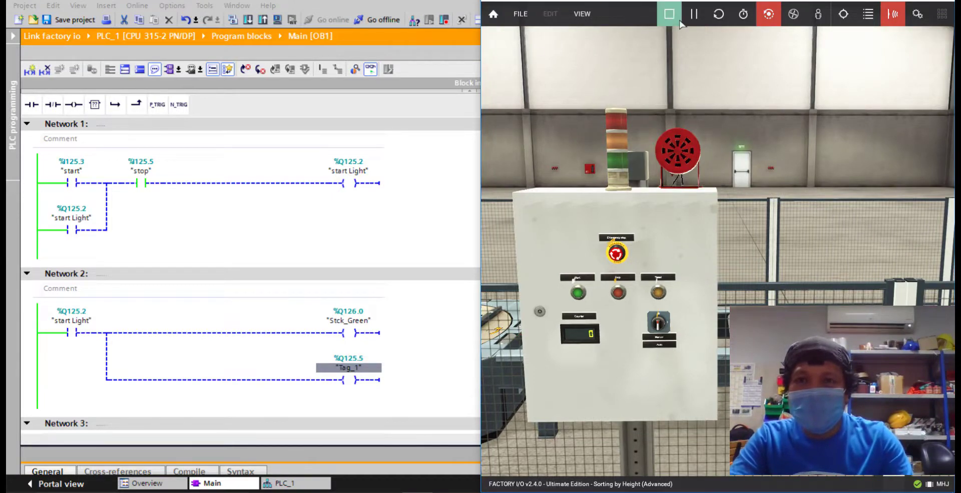
left_click(579, 293)
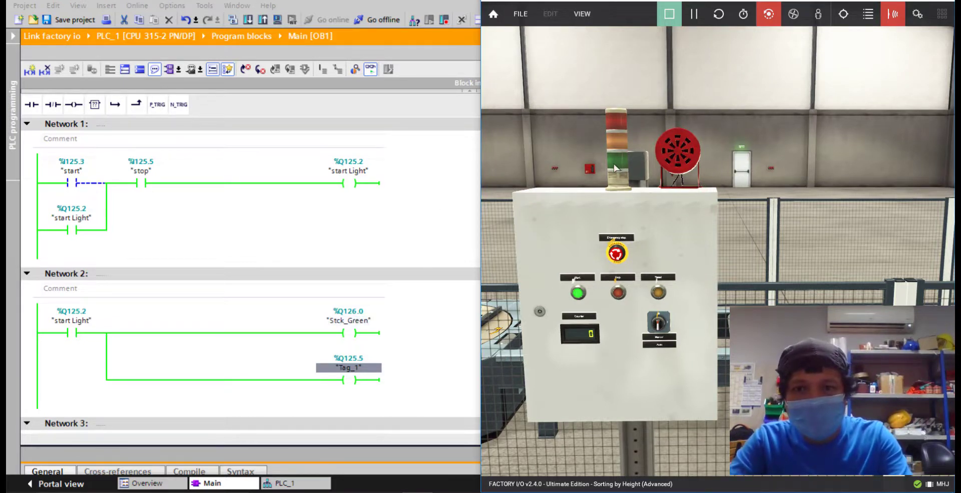
left_click(620, 292)
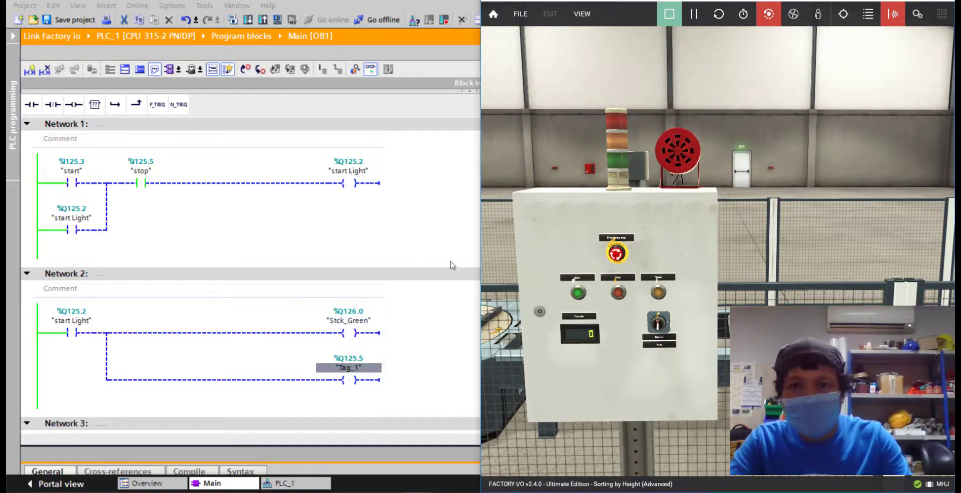
left_click(670, 14)
Map the Stack Light 2 (Green) actuator to output Q125.6 in the MHJ driver and return to the scene
left_click(519, 14)
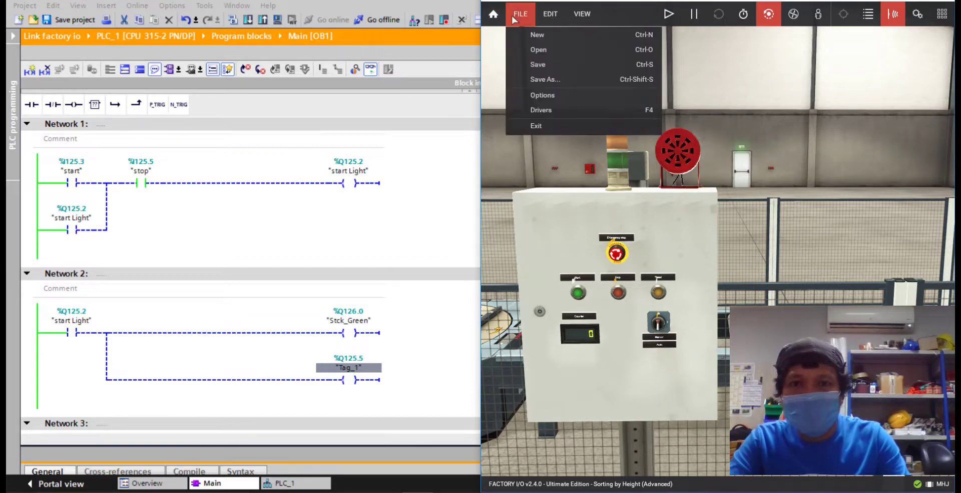
left_click(524, 108)
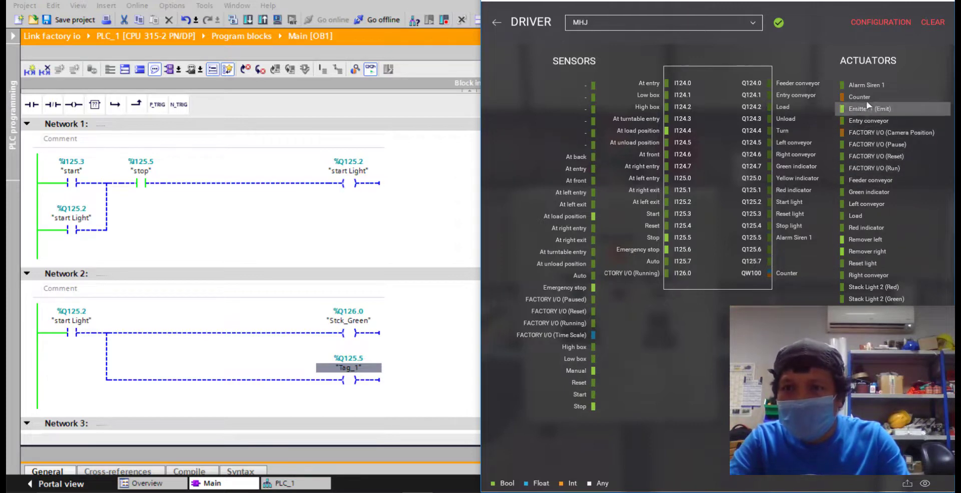
left_click_drag(883, 299, 833, 253)
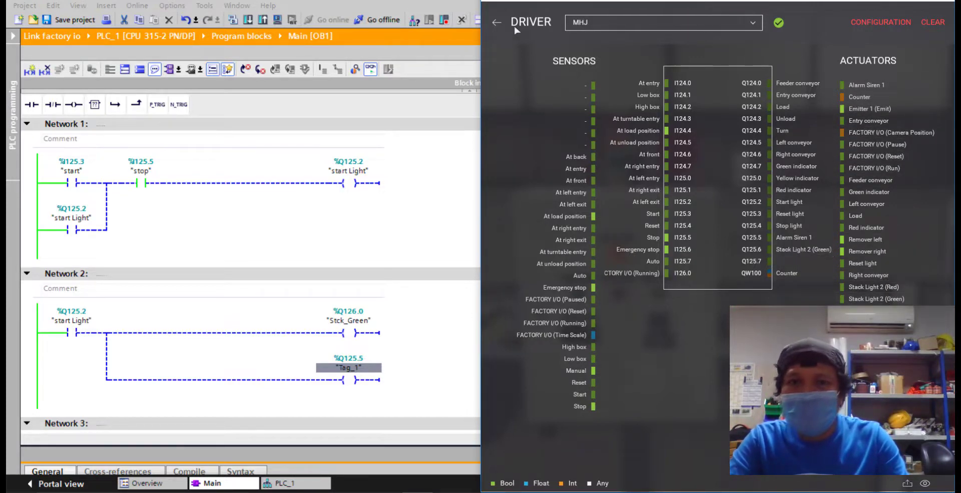
left_click(495, 22)
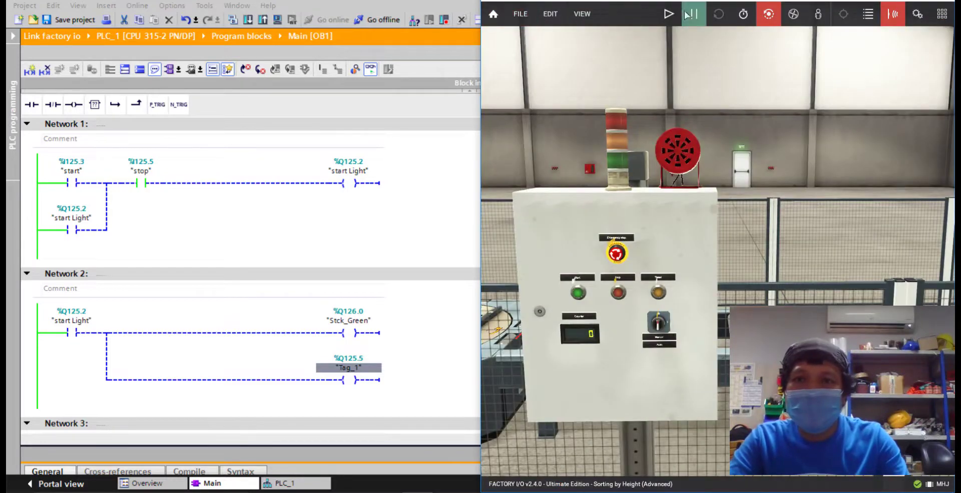
Run the simulation, operate Start to check the green stack light and siren, and stop the simulation
left_click(669, 14)
left_click(574, 292)
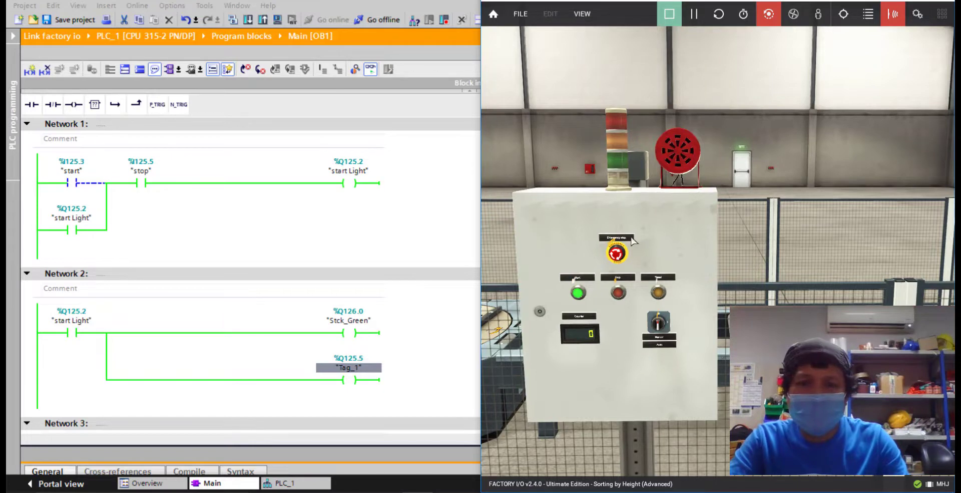
left_click_drag(632, 239, 657, 237)
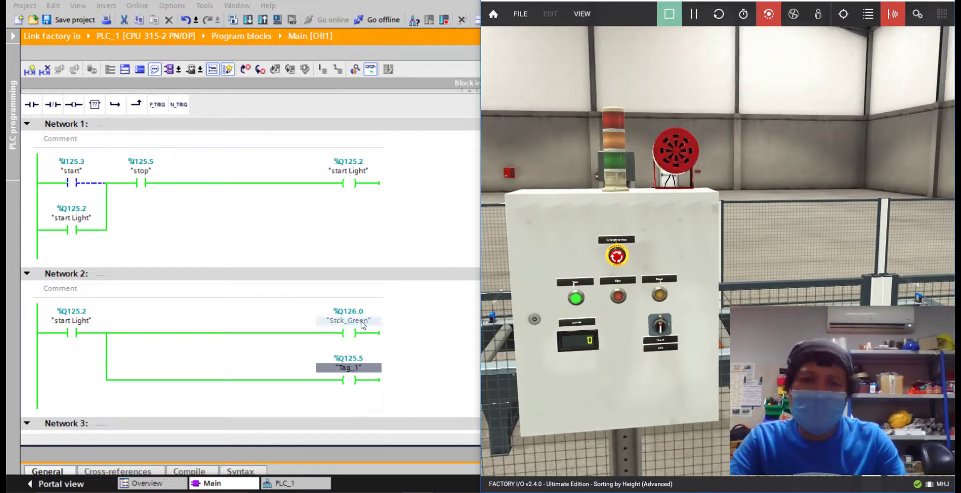
left_click(668, 15)
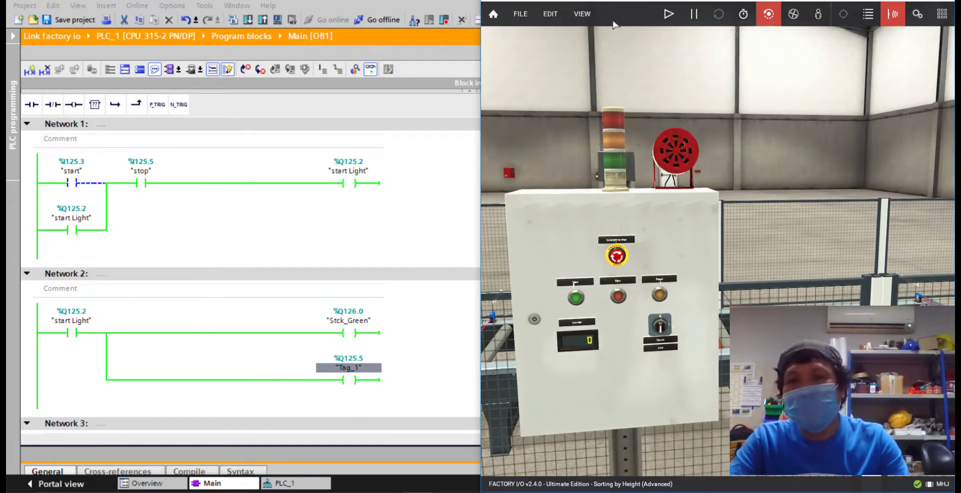
Switch to TIA Portal and rewire the Stck_Green coil tag in Network 2 to output address %Q125.6
left_click(521, 13)
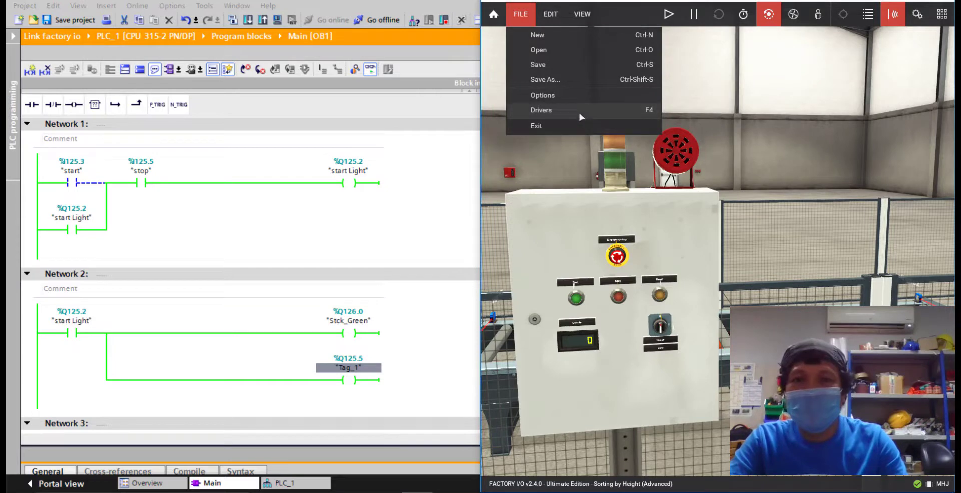
left_click(357, 322)
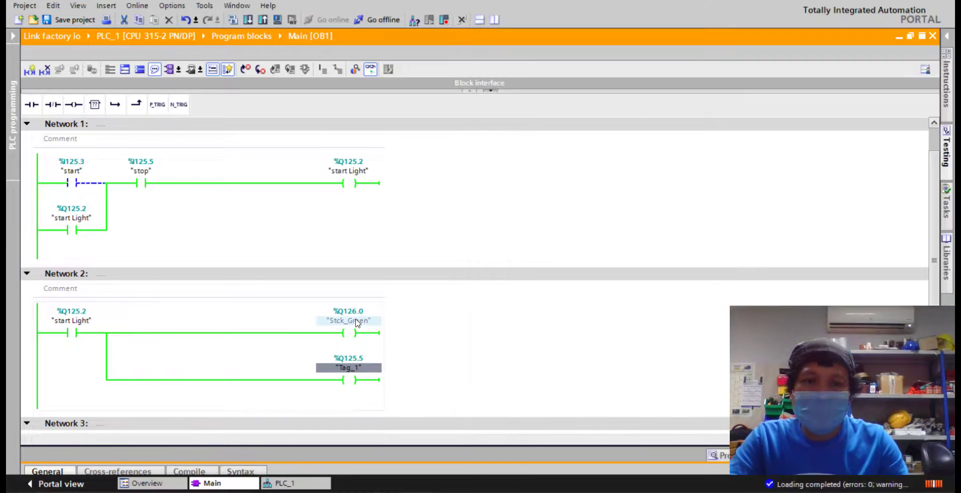
right_click(357, 322)
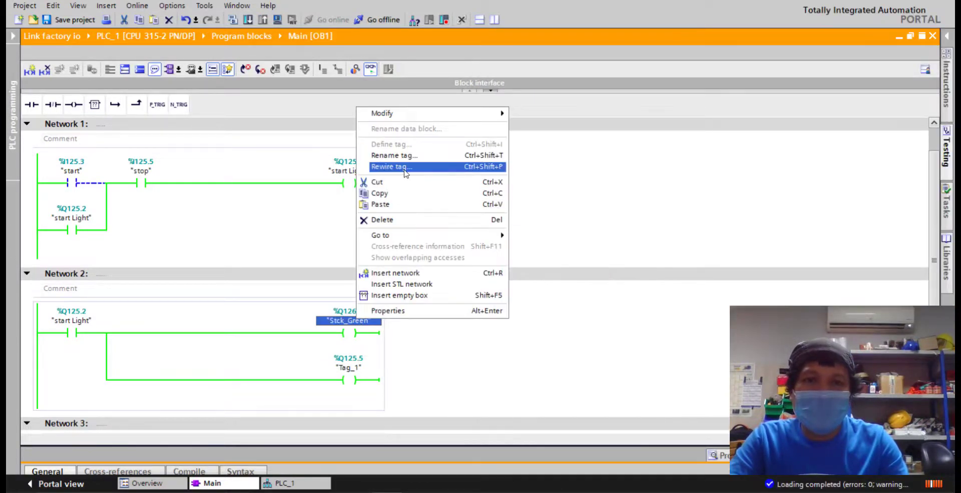
left_click(395, 166)
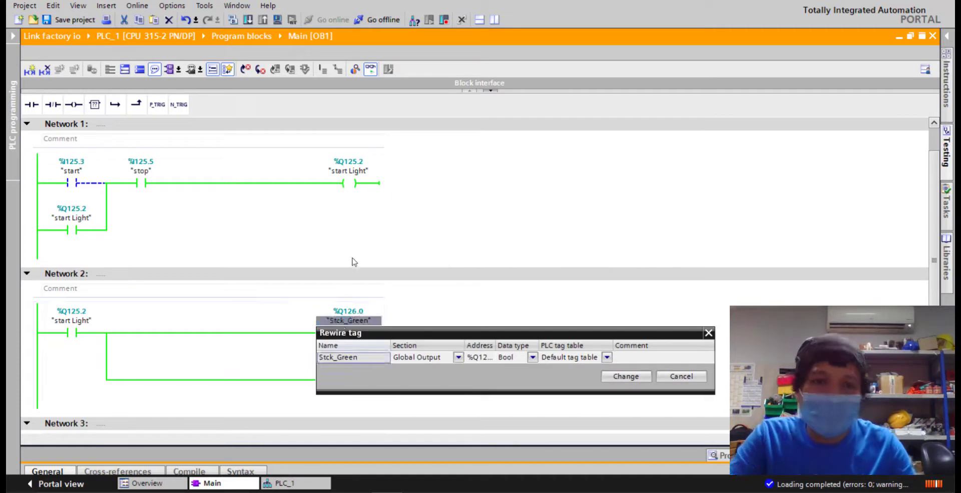
left_click(487, 356)
key("BackSpace")
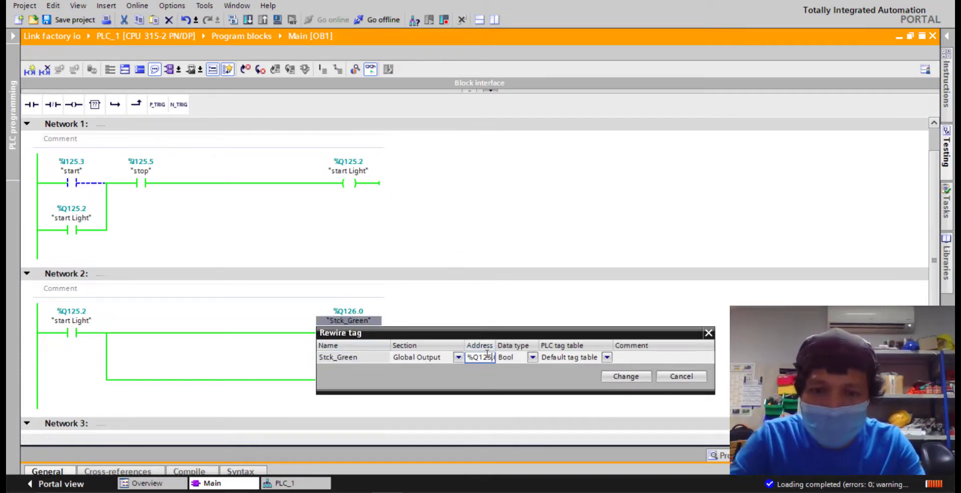
key("Right")
key("Right")
key("BackSpace")
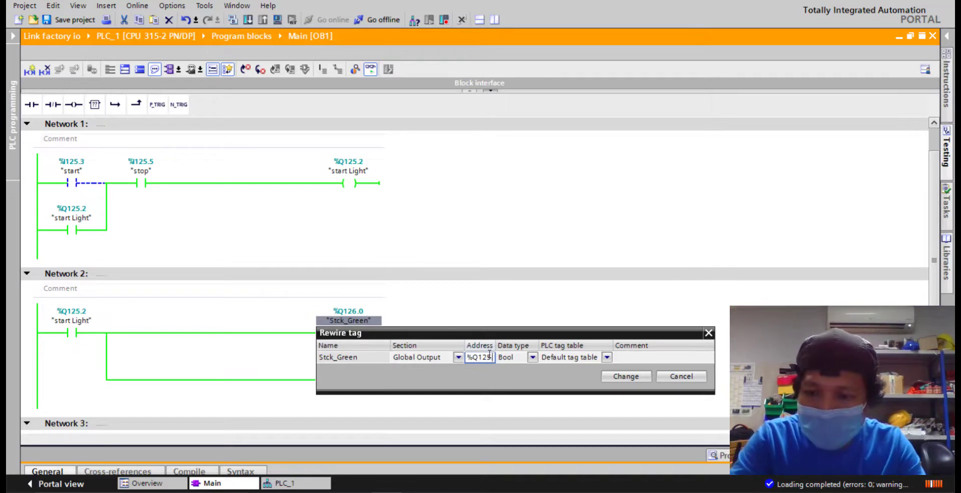
type("6")
left_click(627, 380)
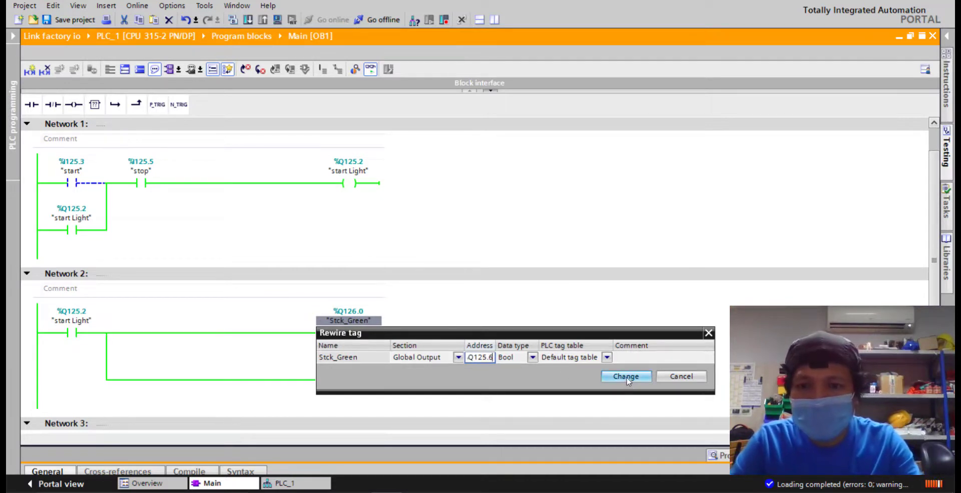
Download the program to the PLC, overwriting the Main [OB1] block, and return to the monitored networks
left_click(249, 20)
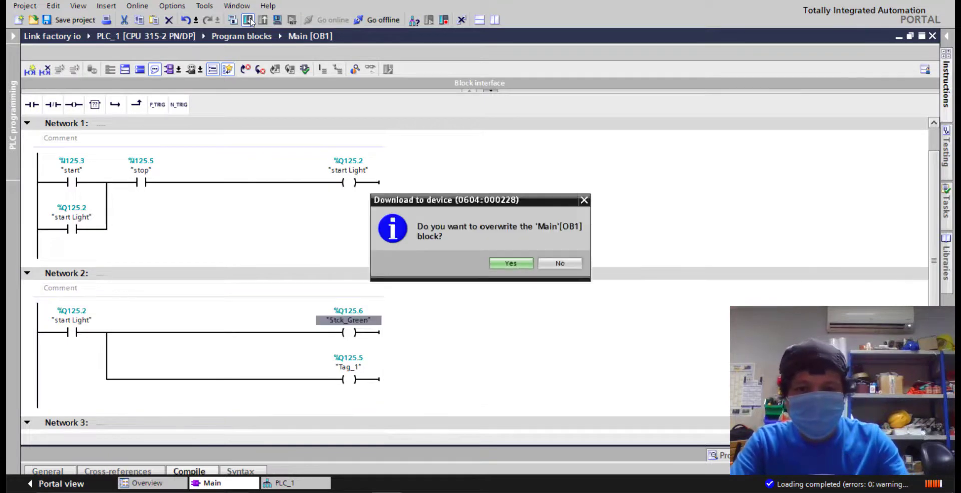
left_click(497, 266)
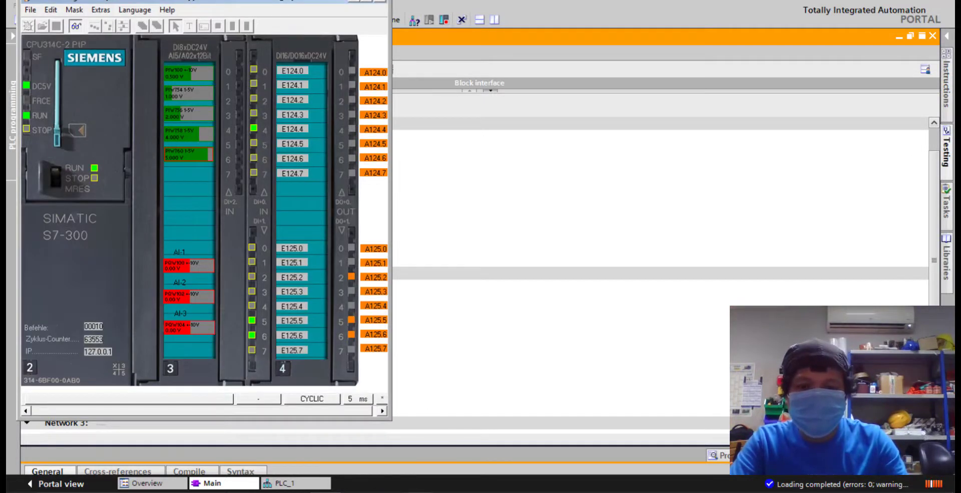
left_click(453, 235)
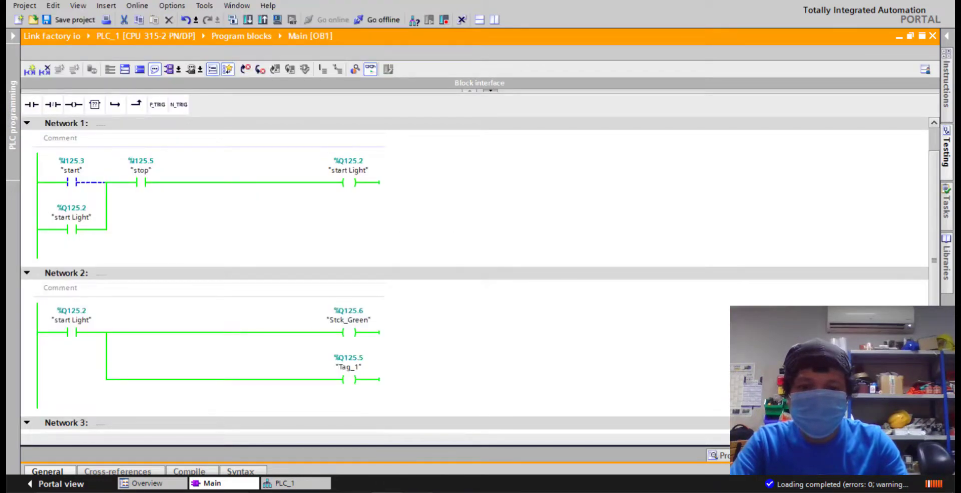
Switch to Factory I/O, run the simulation, and operate Stop and Start on the control panel to test the green stack light
left_click(387, 492)
left_click(669, 15)
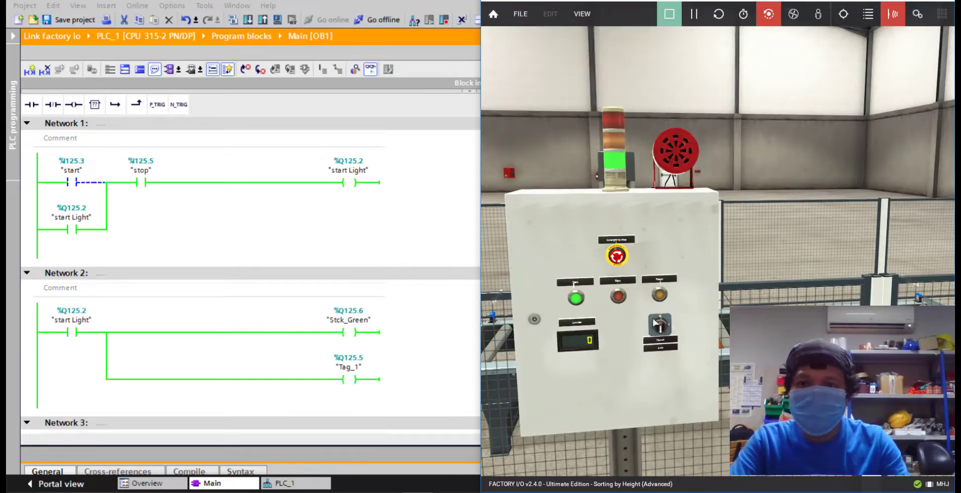
left_click(618, 296)
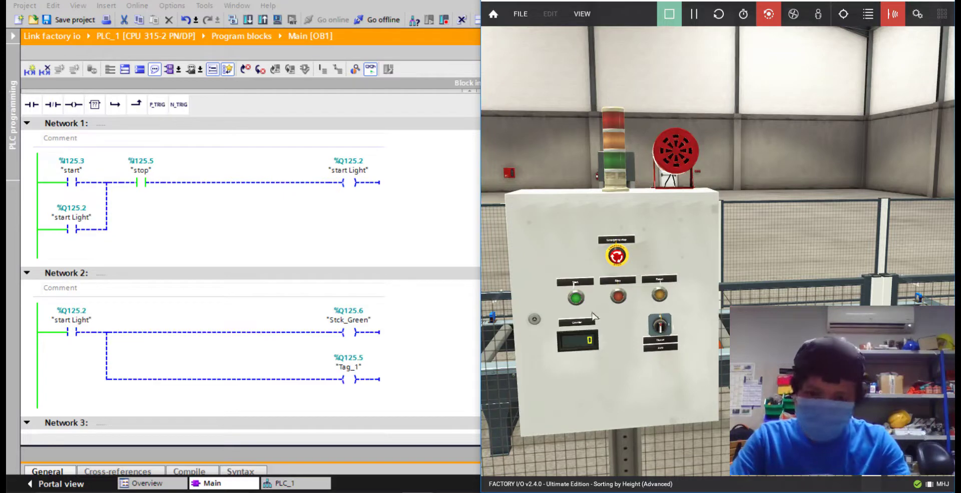
left_click(576, 298)
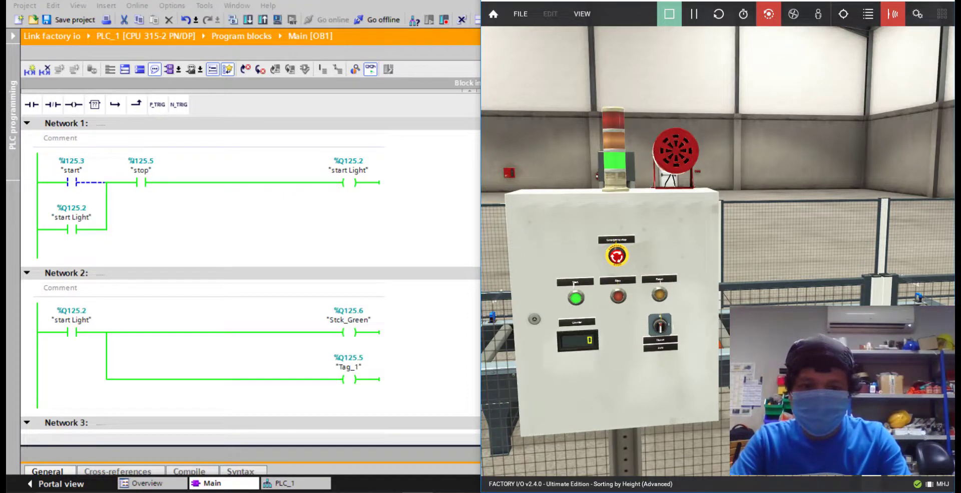
Bring up WinPLC-Engine beside the scene, alternate Stop and Start to check its outputs, and return to TIA Portal
left_click(325, 492)
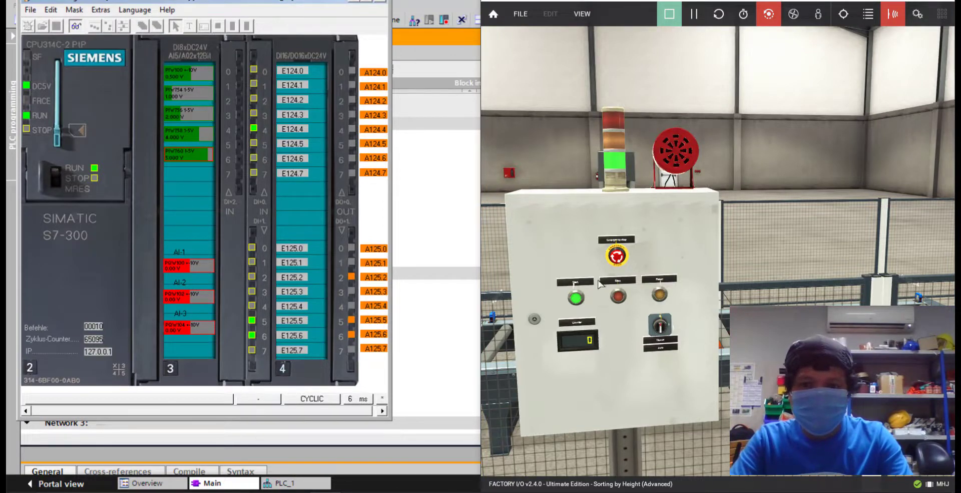
left_click(621, 296)
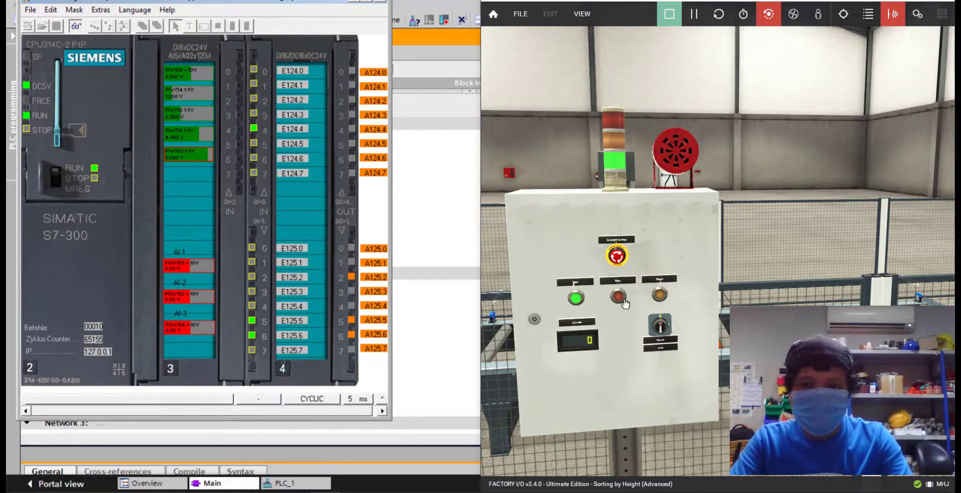
left_click(578, 298)
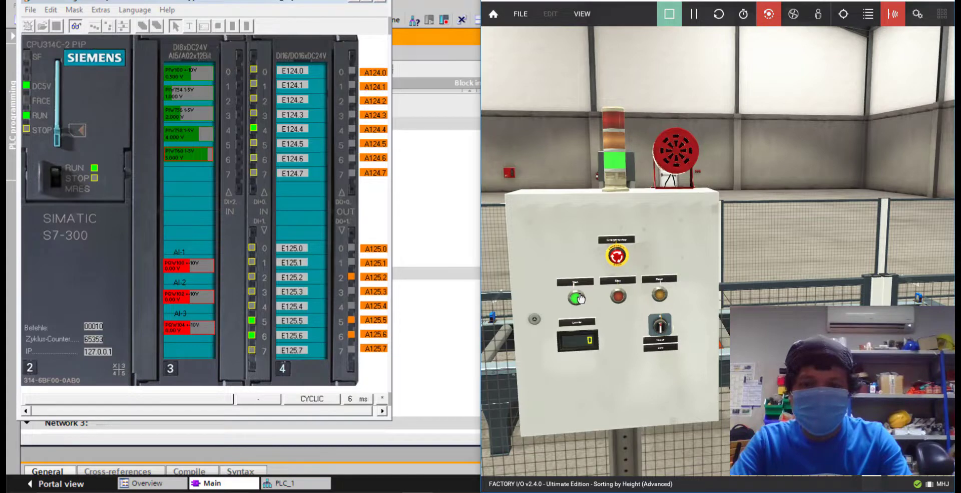
left_click(620, 296)
left_click(577, 298)
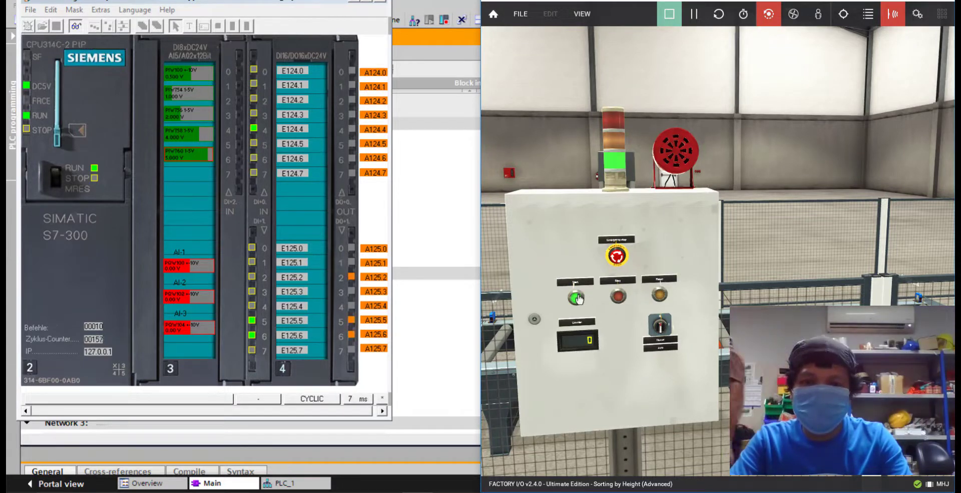
left_click(619, 295)
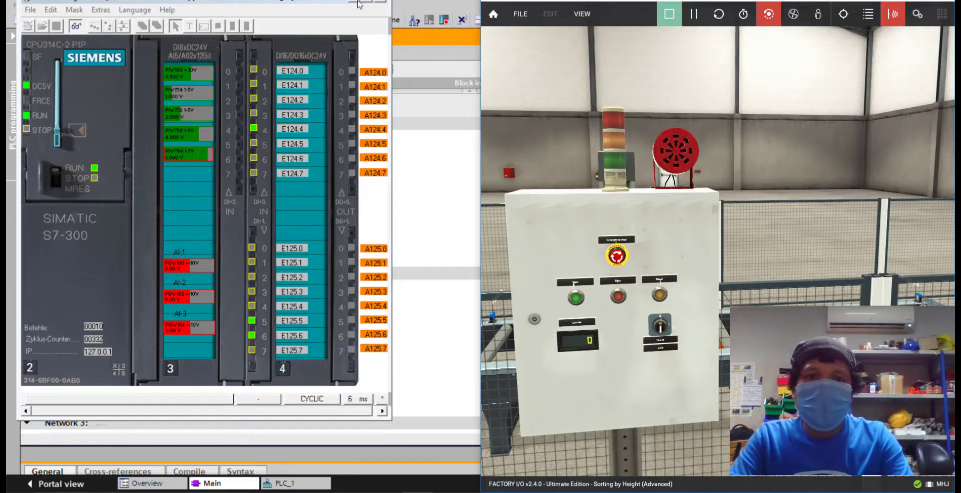
left_click(469, 192)
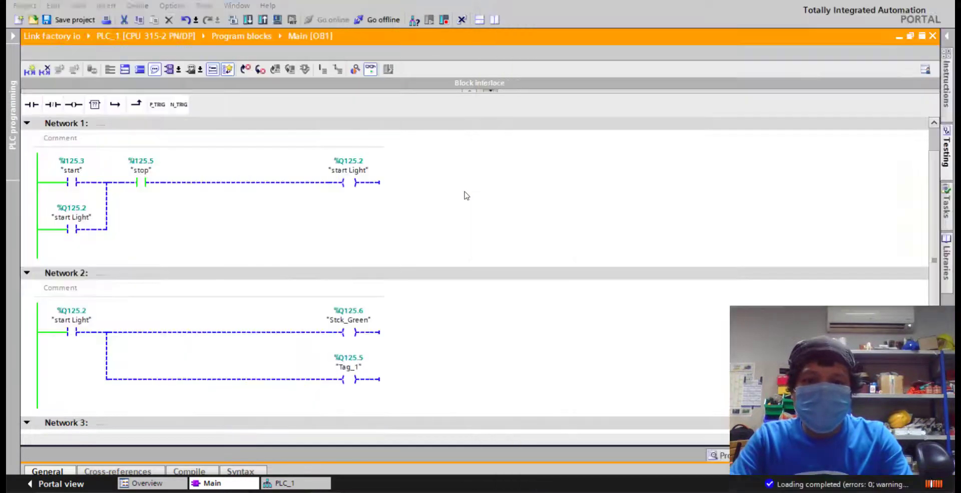